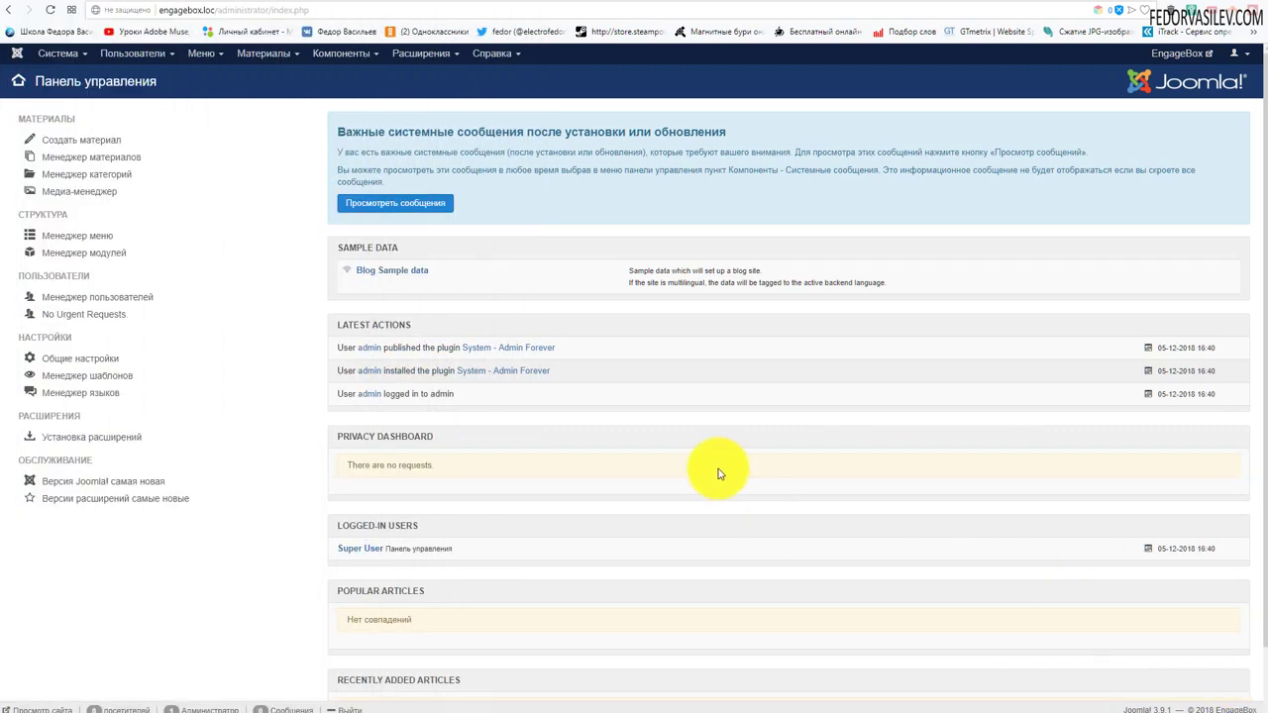
- Install the EngageBox 3.4.9 zip package from the file manager through the Joomla extension installer
{"action": "left_click", "coordinate": [424, 55]}
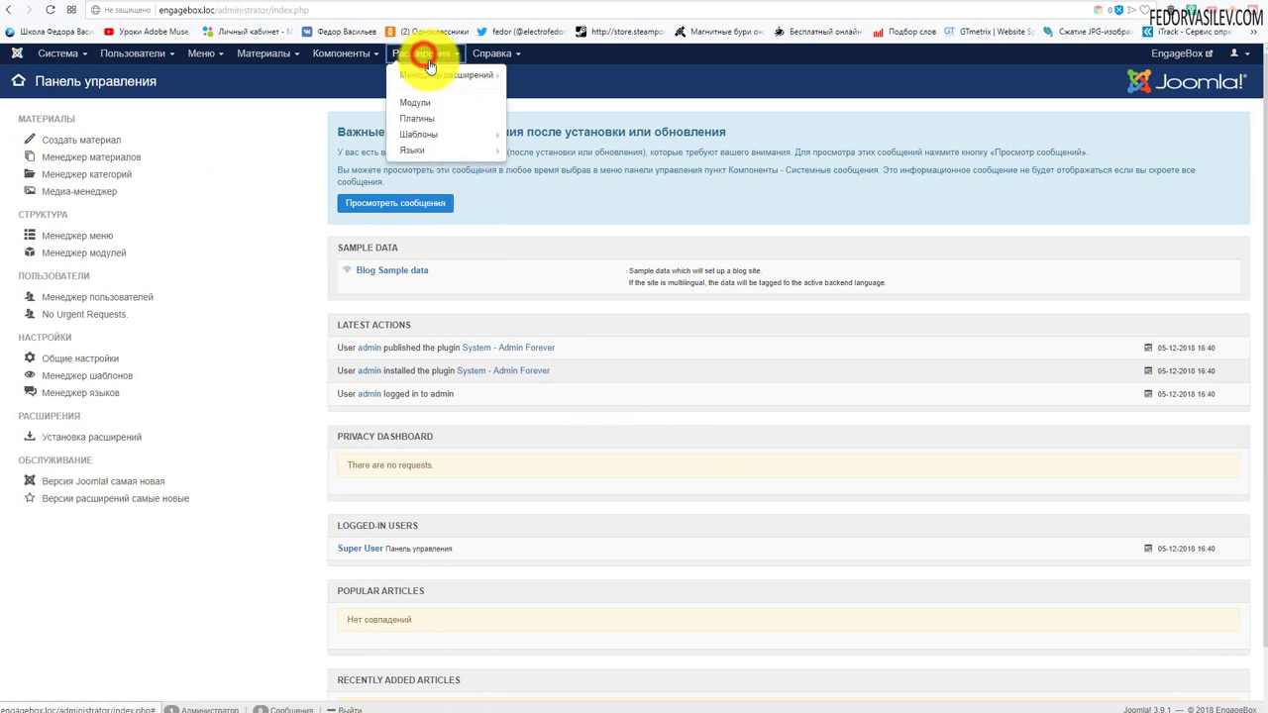
{"action": "mouse_move", "coordinate": [465, 72]}
{"action": "left_click", "coordinate": [603, 69]}
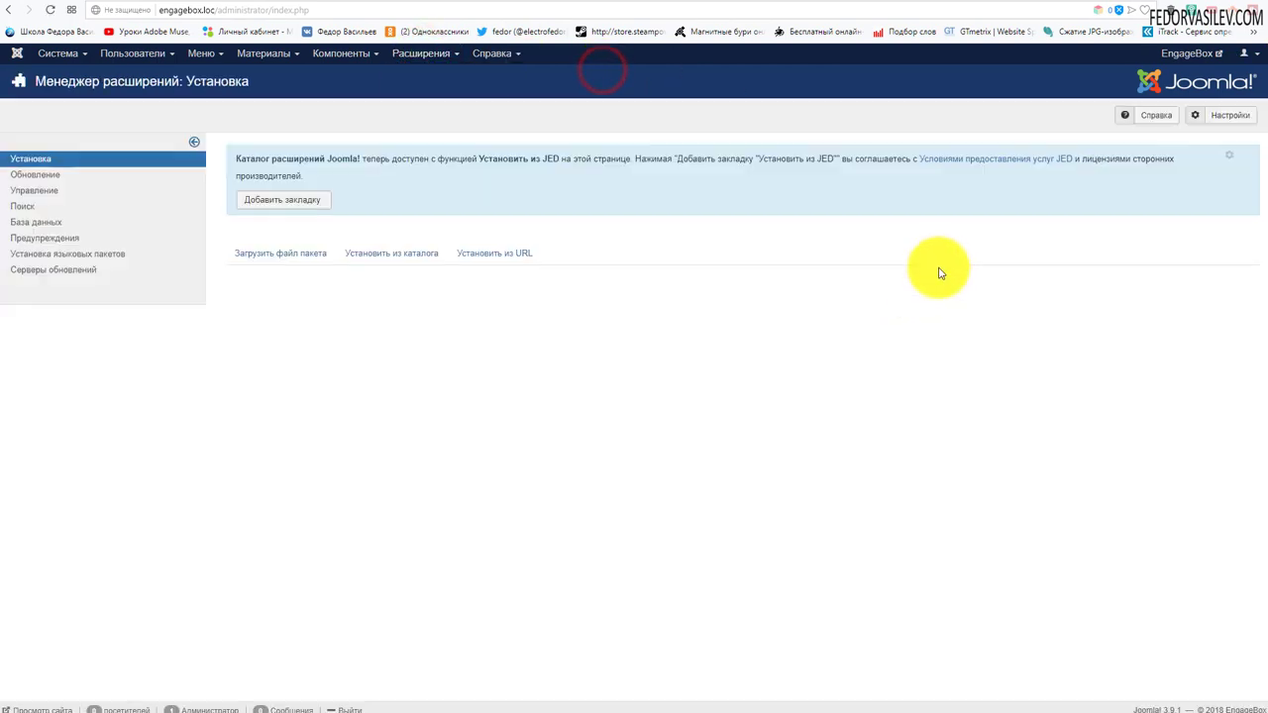
{"action": "key", "text": "alt+Tab"}
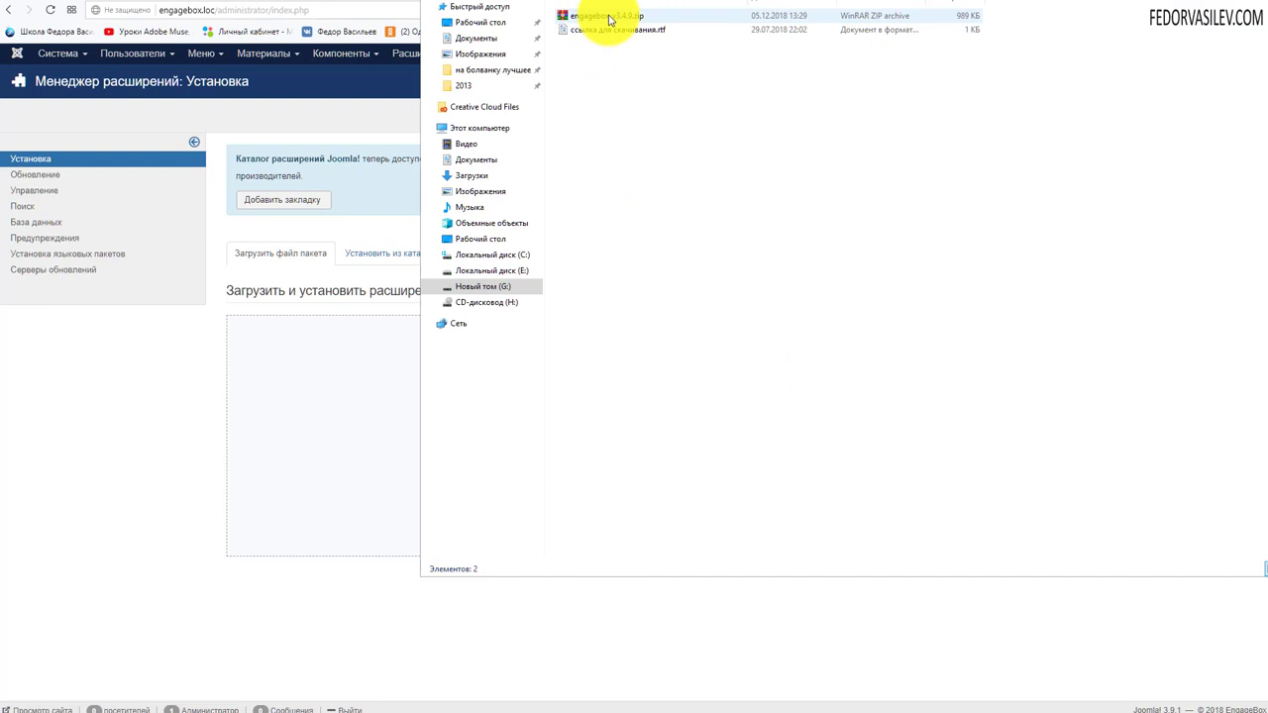
{"action": "left_click_drag", "start_coordinate": [608, 20], "coordinate": [305, 427]}
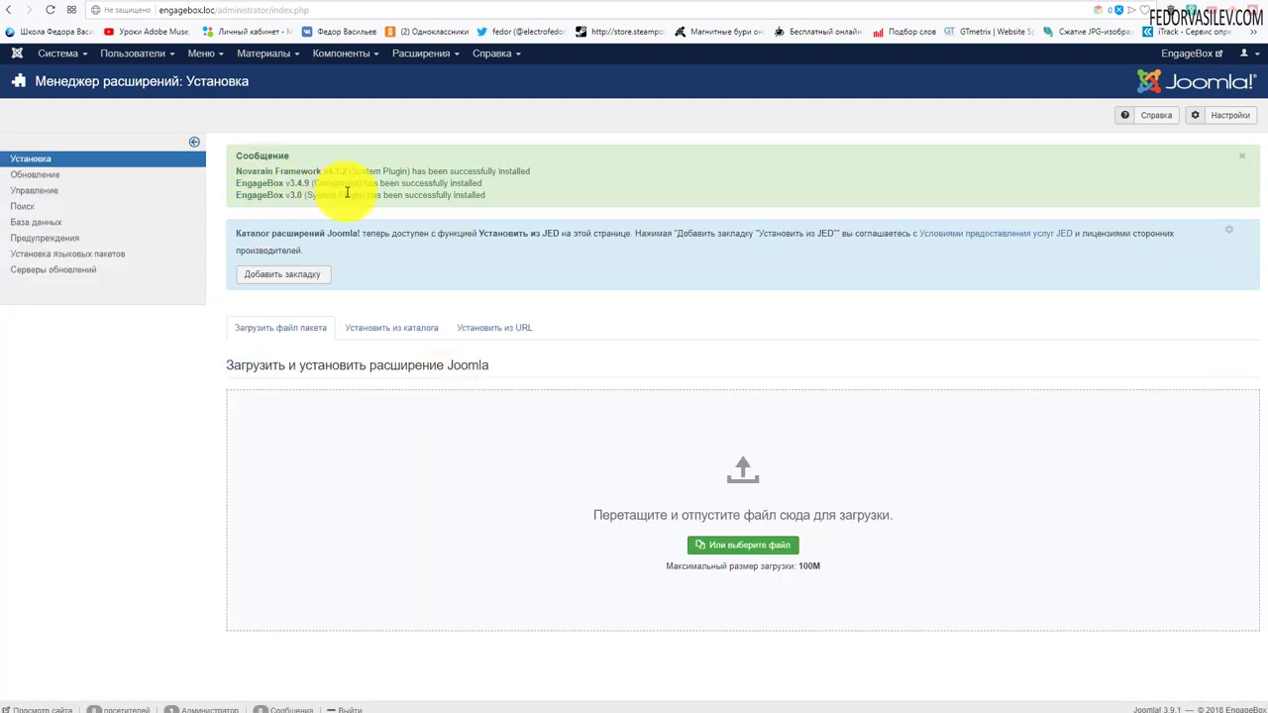
{"action": "triple_click", "coordinate": [344, 192]}
{"action": "left_click", "coordinate": [478, 190]}
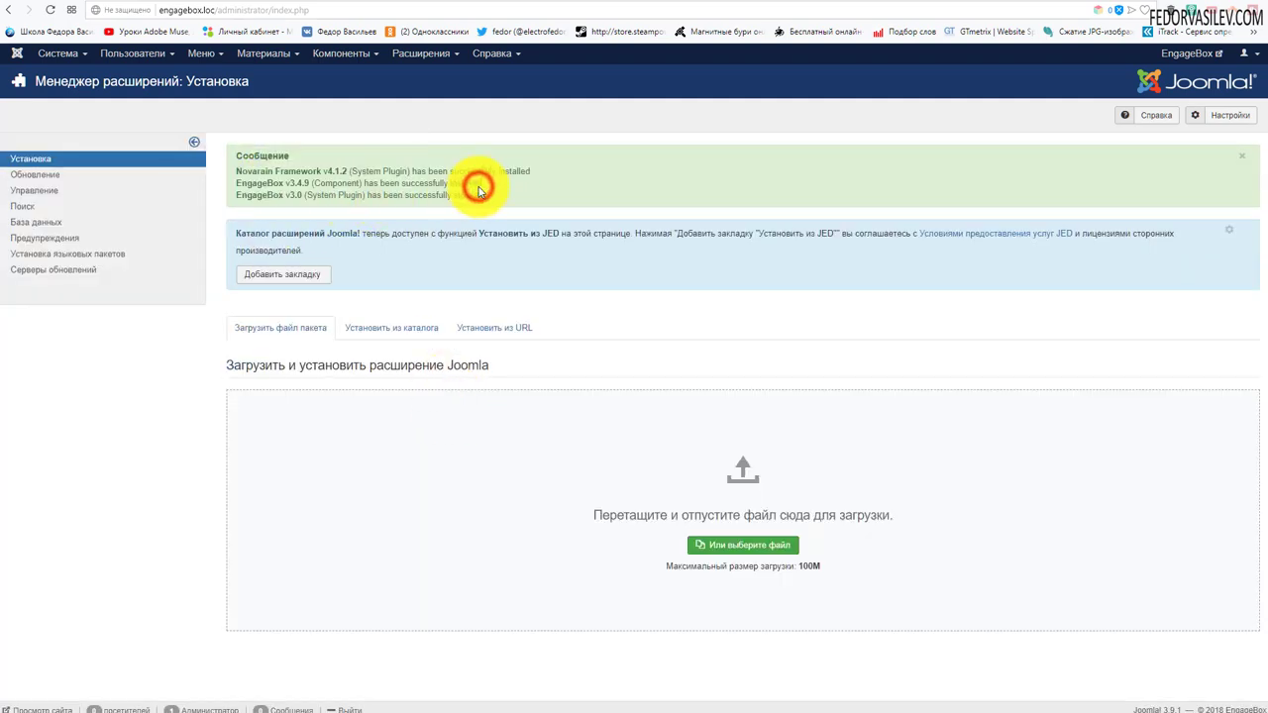
- Open the EngageBox component and bring up its configuration settings
{"action": "left_click", "coordinate": [349, 55]}
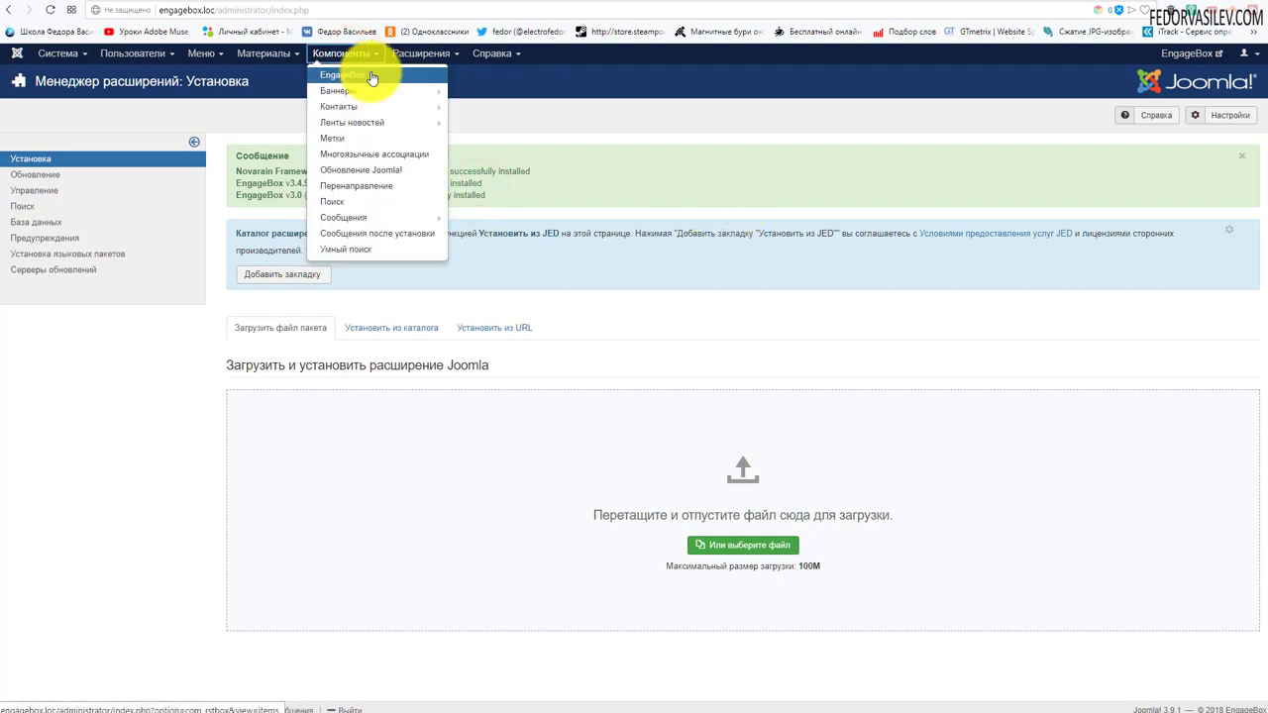
{"action": "left_click", "coordinate": [371, 77]}
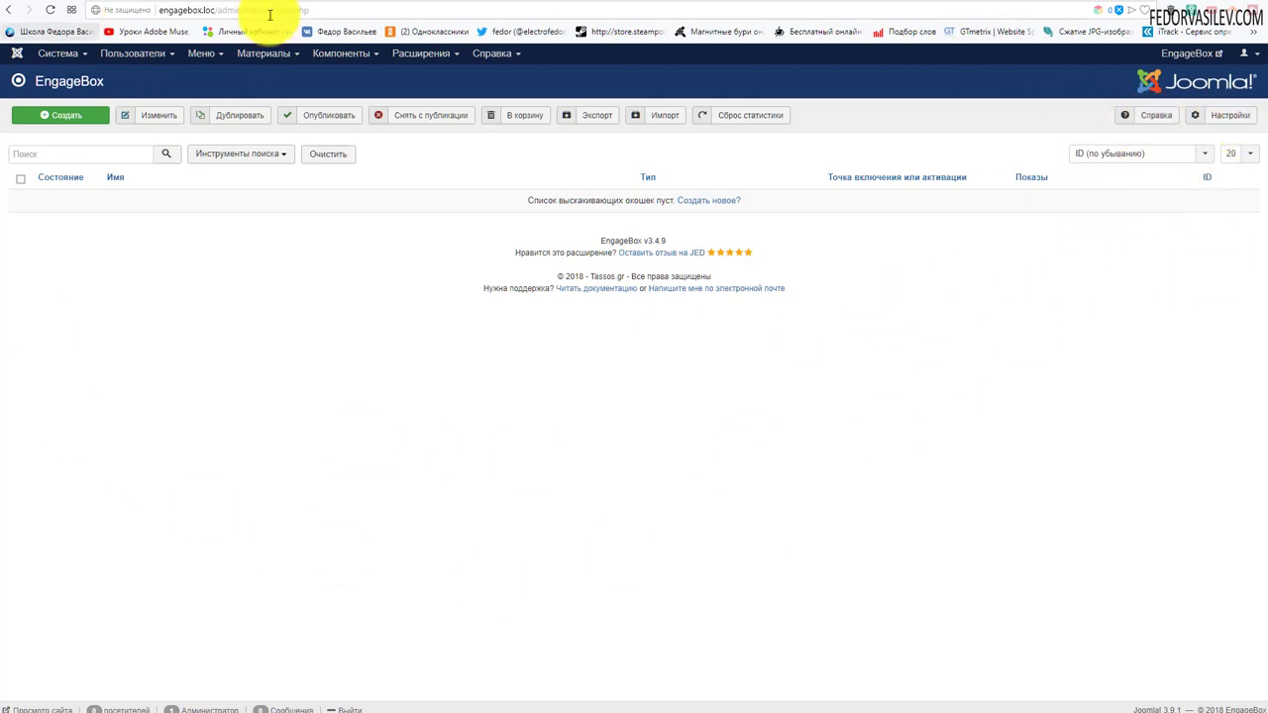
{"action": "left_click", "coordinate": [1232, 117]}
{"action": "scroll", "coordinate": [703, 297], "scroll_direction": "down", "scroll_amount": 1}
{"action": "scroll", "coordinate": [704, 297], "scroll_direction": "up", "scroll_amount": 1}
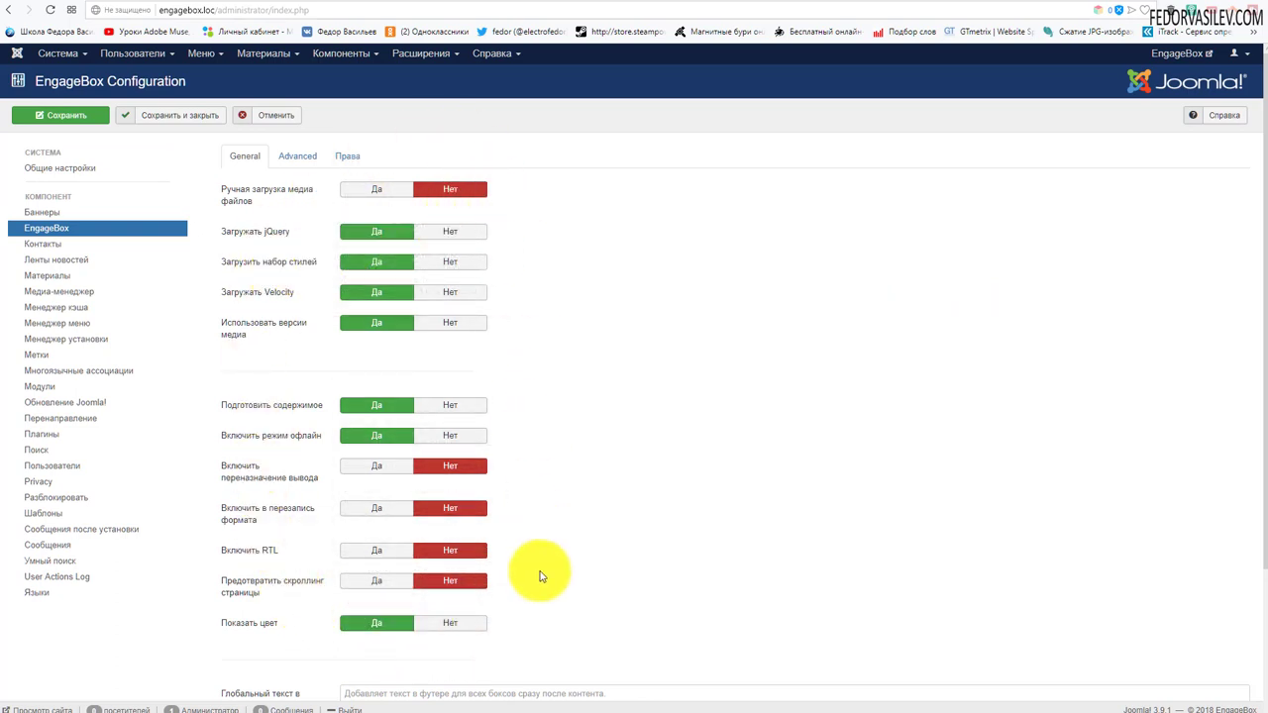
- Examine the General options of EngageBox and their descriptions, from media file loading through the global footer text
{"action": "mouse_move", "coordinate": [277, 192]}
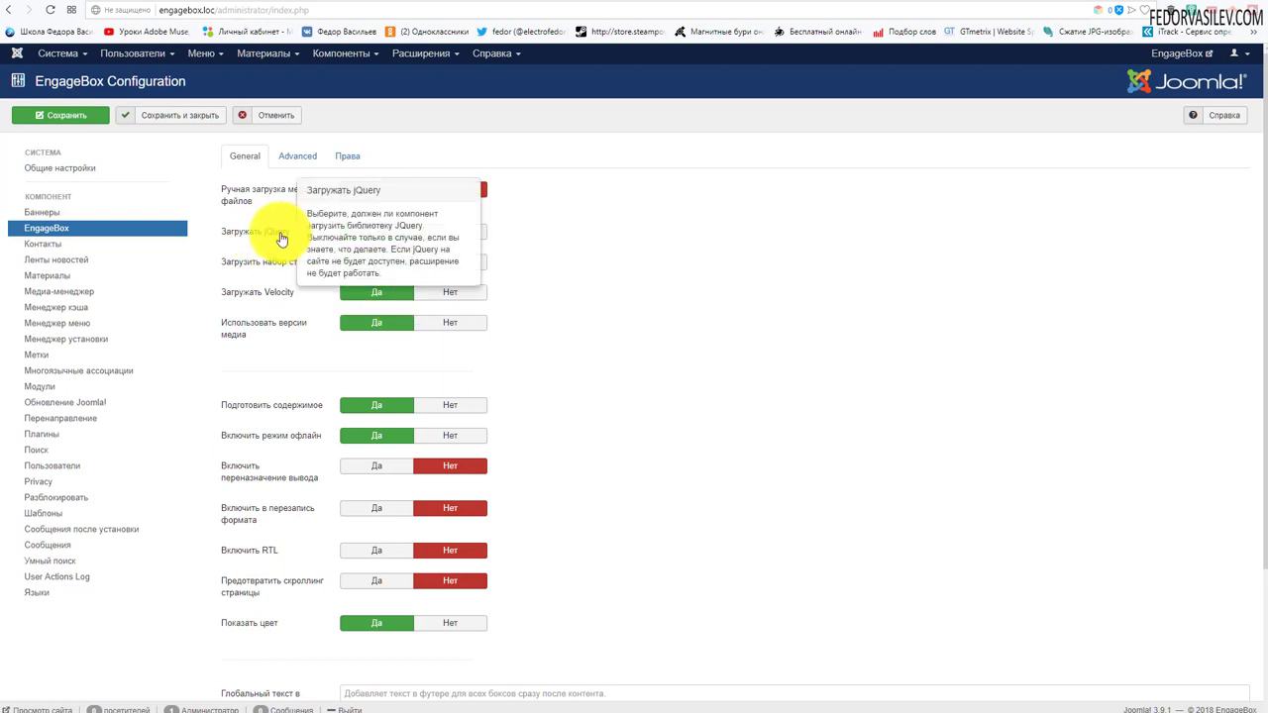
{"action": "left_click", "coordinate": [444, 232]}
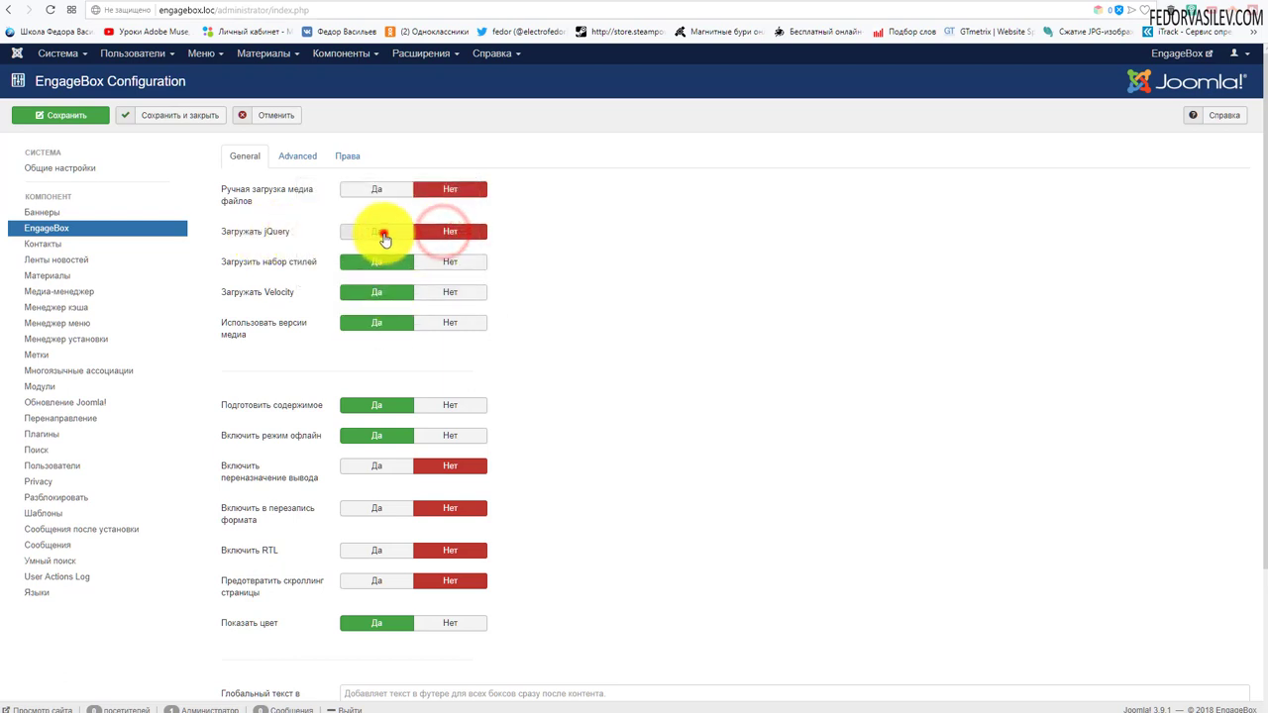
{"action": "left_click", "coordinate": [383, 235]}
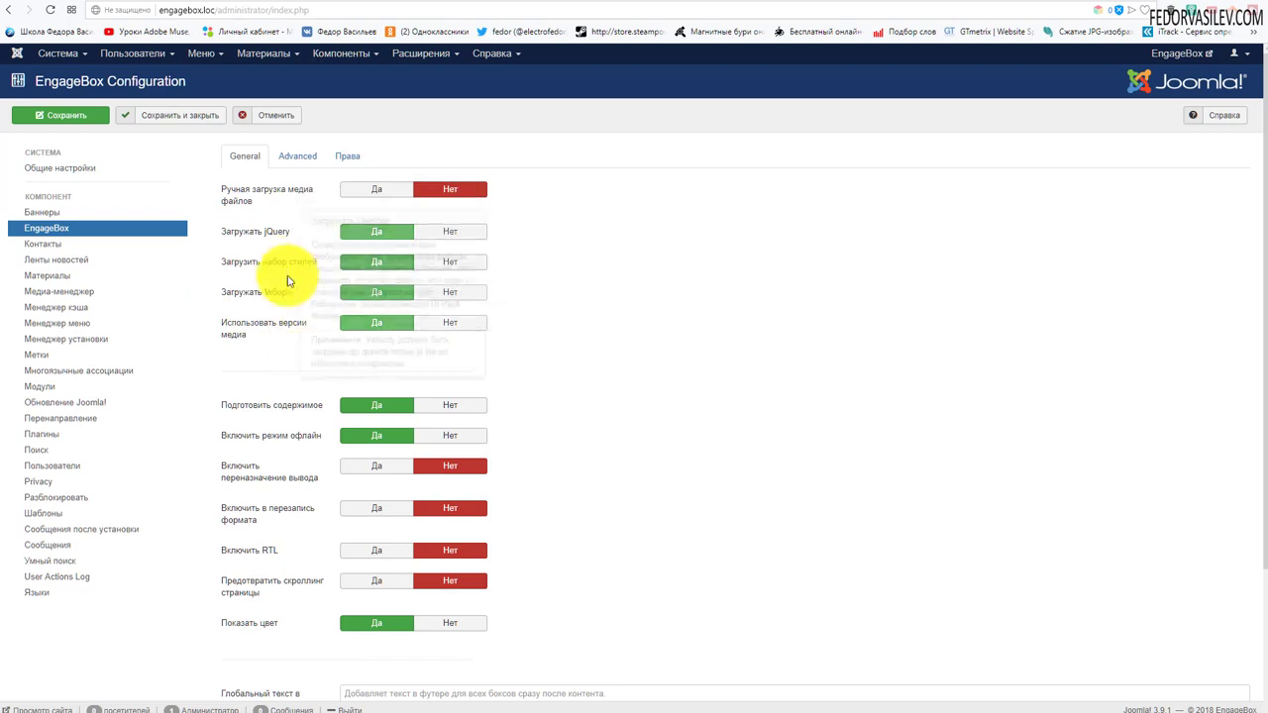
{"action": "mouse_move", "coordinate": [288, 271]}
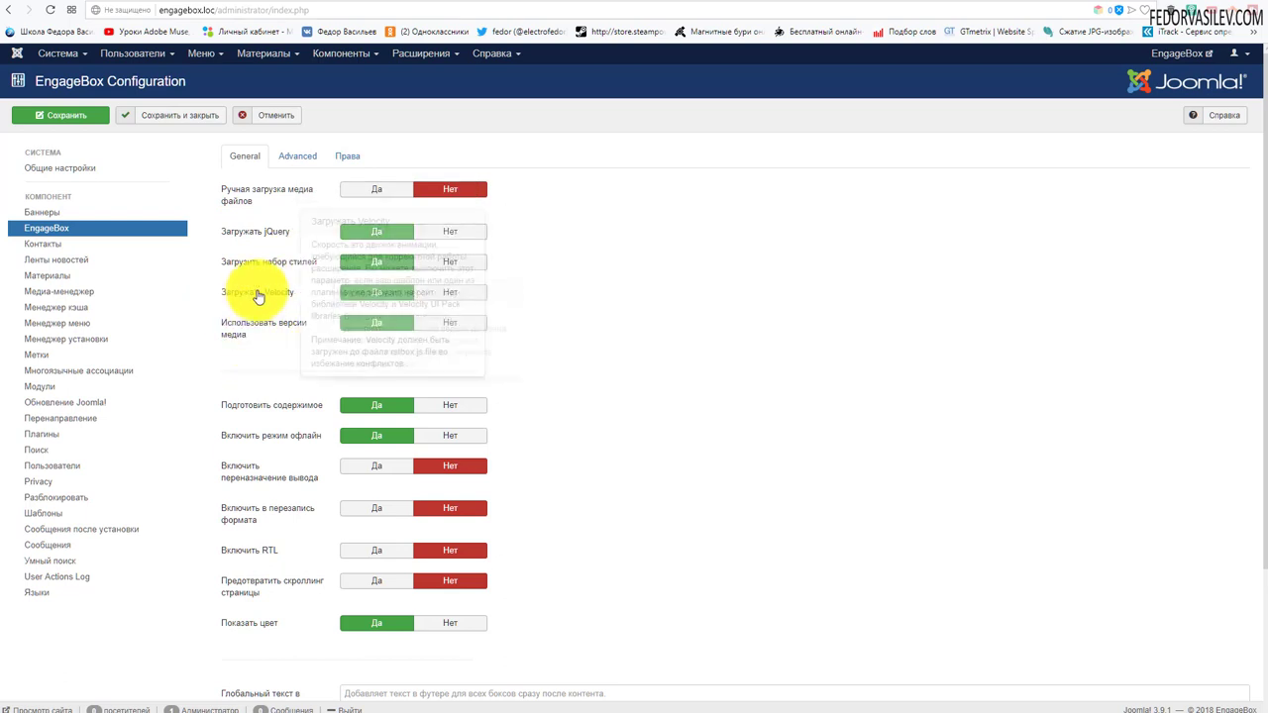
{"action": "mouse_move", "coordinate": [258, 296]}
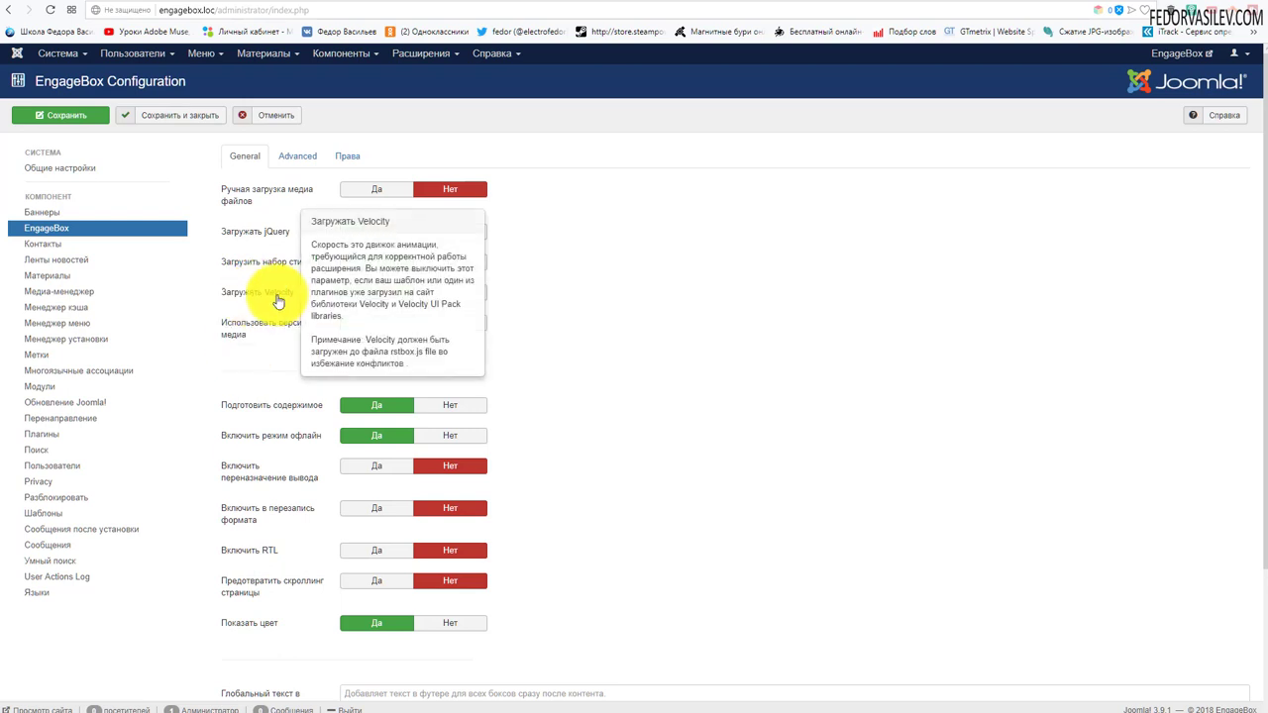
{"action": "mouse_move", "coordinate": [248, 333]}
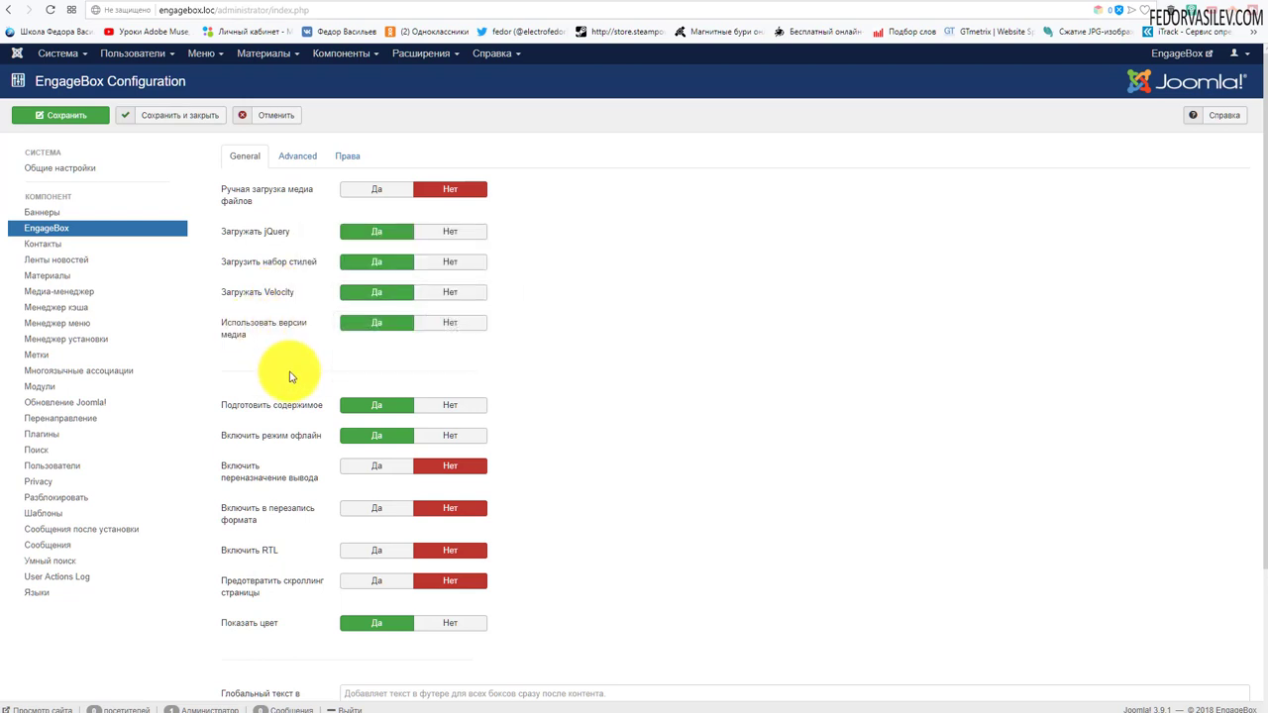
{"action": "scroll", "coordinate": [717, 390], "scroll_direction": "down", "scroll_amount": 2}
{"action": "mouse_move", "coordinate": [286, 226]}
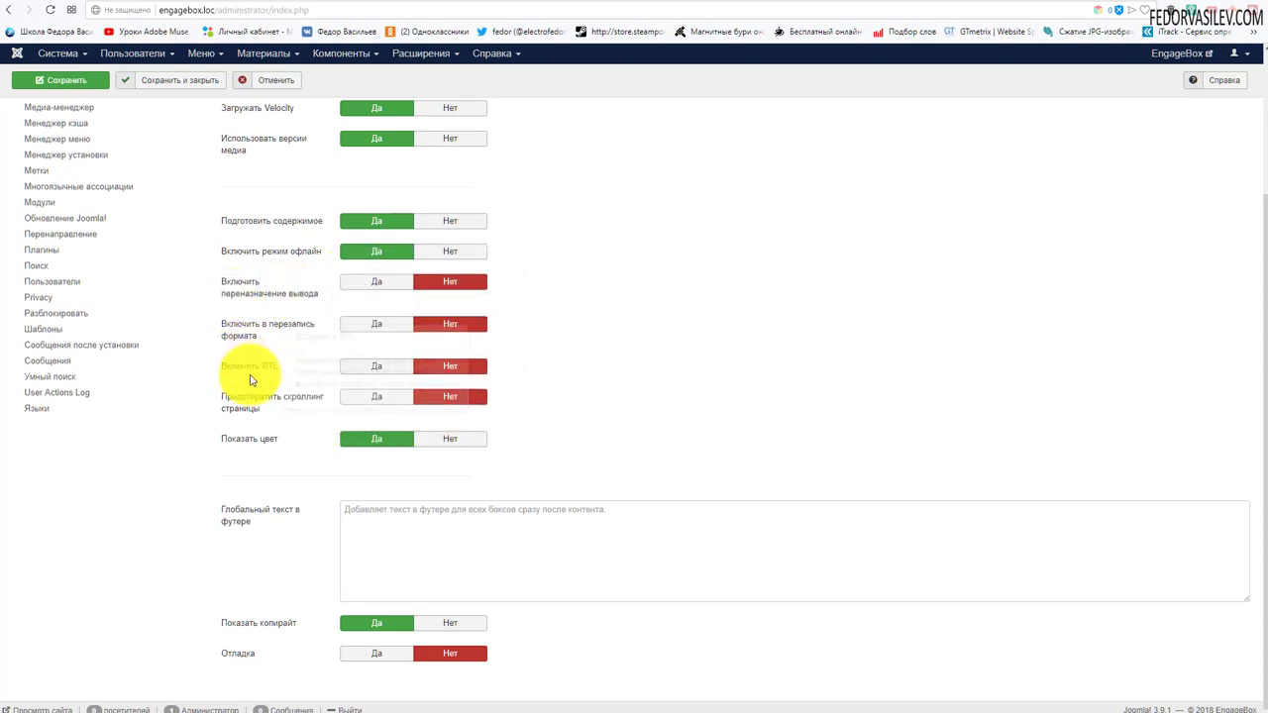
{"action": "mouse_move", "coordinate": [256, 377]}
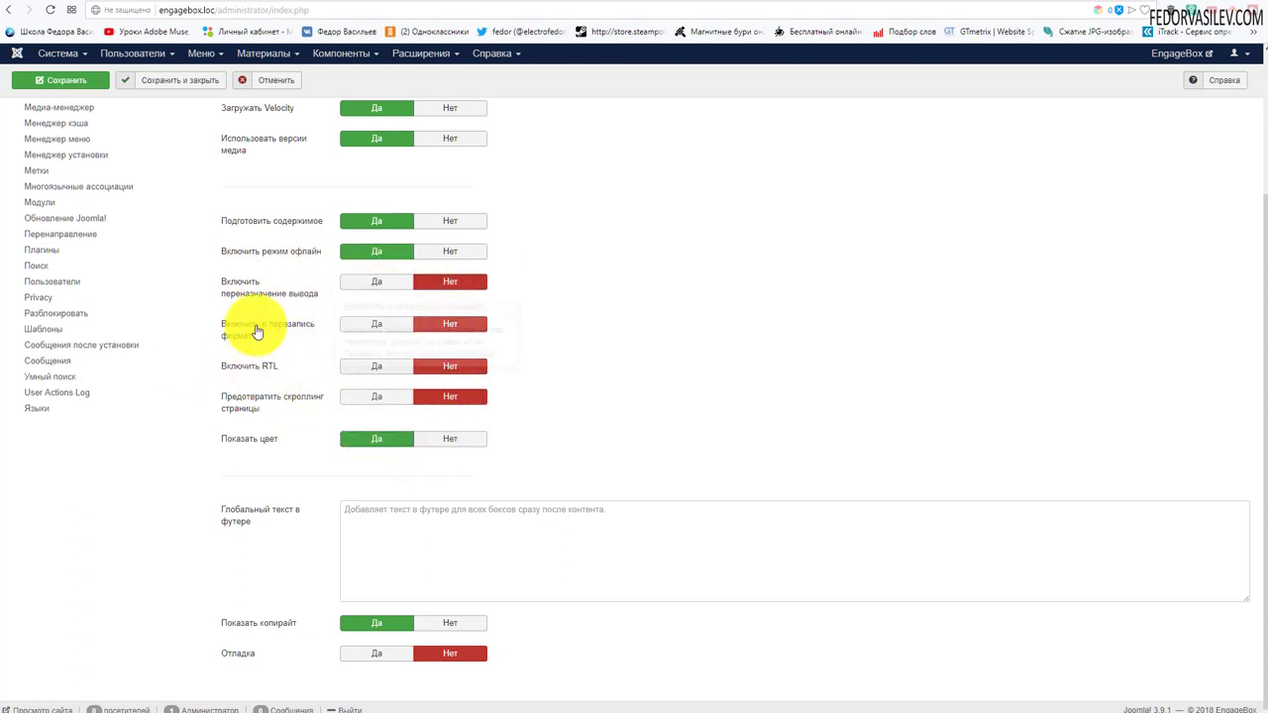
{"action": "mouse_move", "coordinate": [267, 447]}
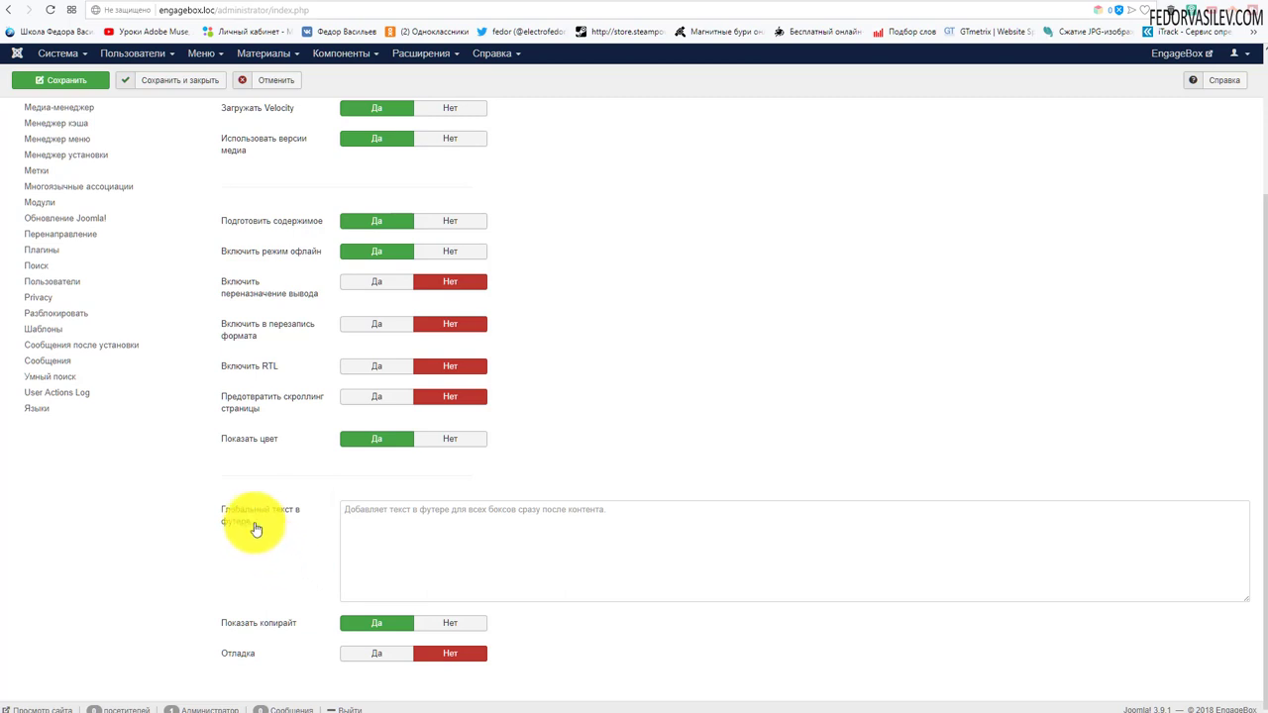
{"action": "mouse_move", "coordinate": [252, 526]}
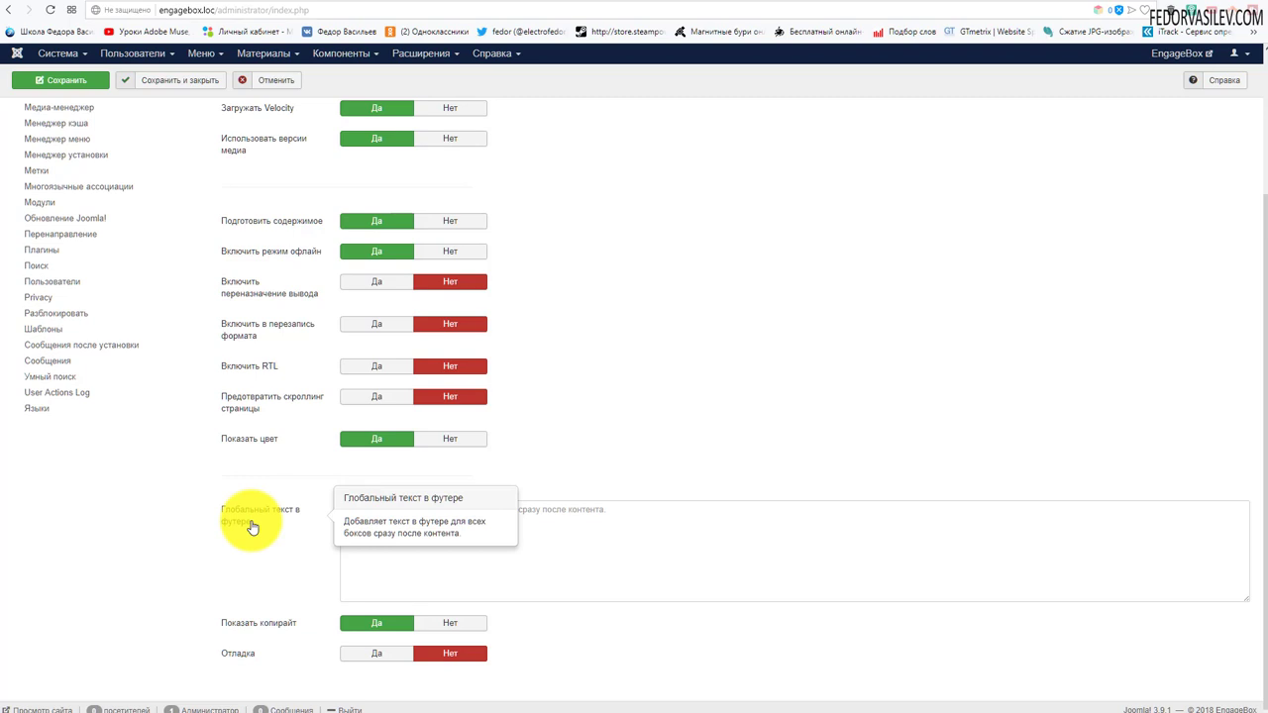
{"action": "left_click", "coordinate": [412, 518]}
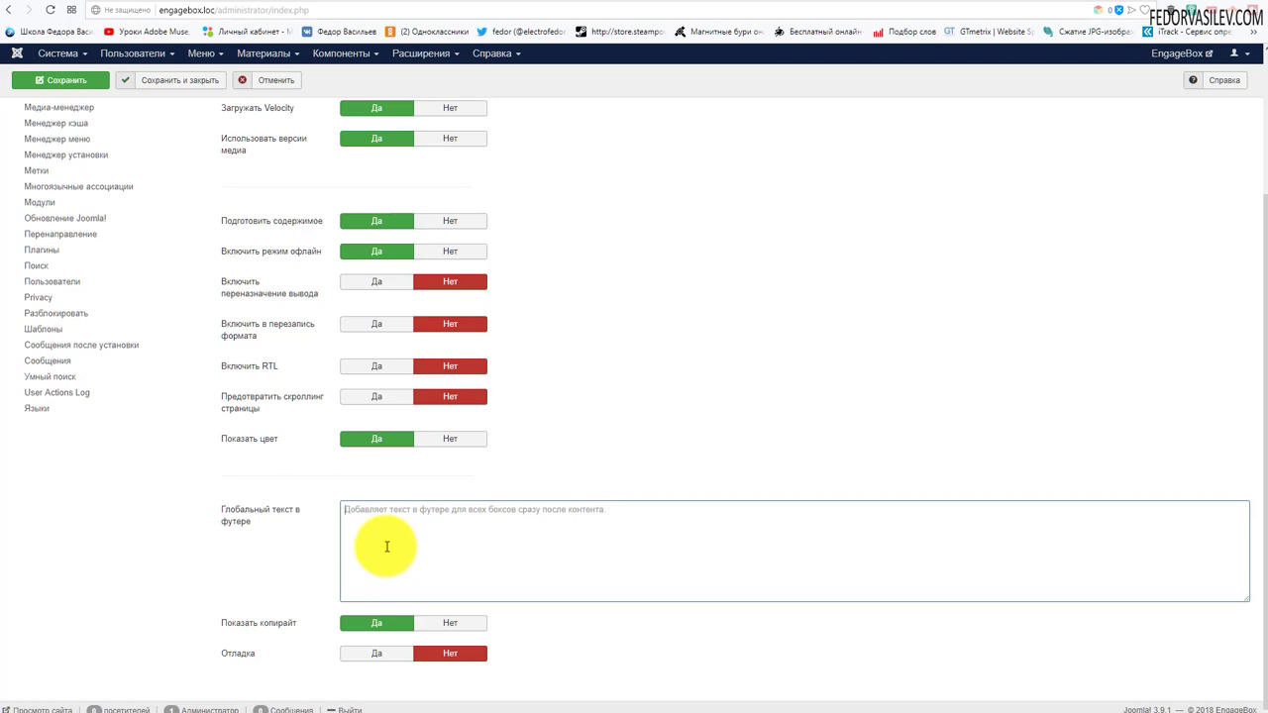
{"action": "left_click", "coordinate": [385, 546]}
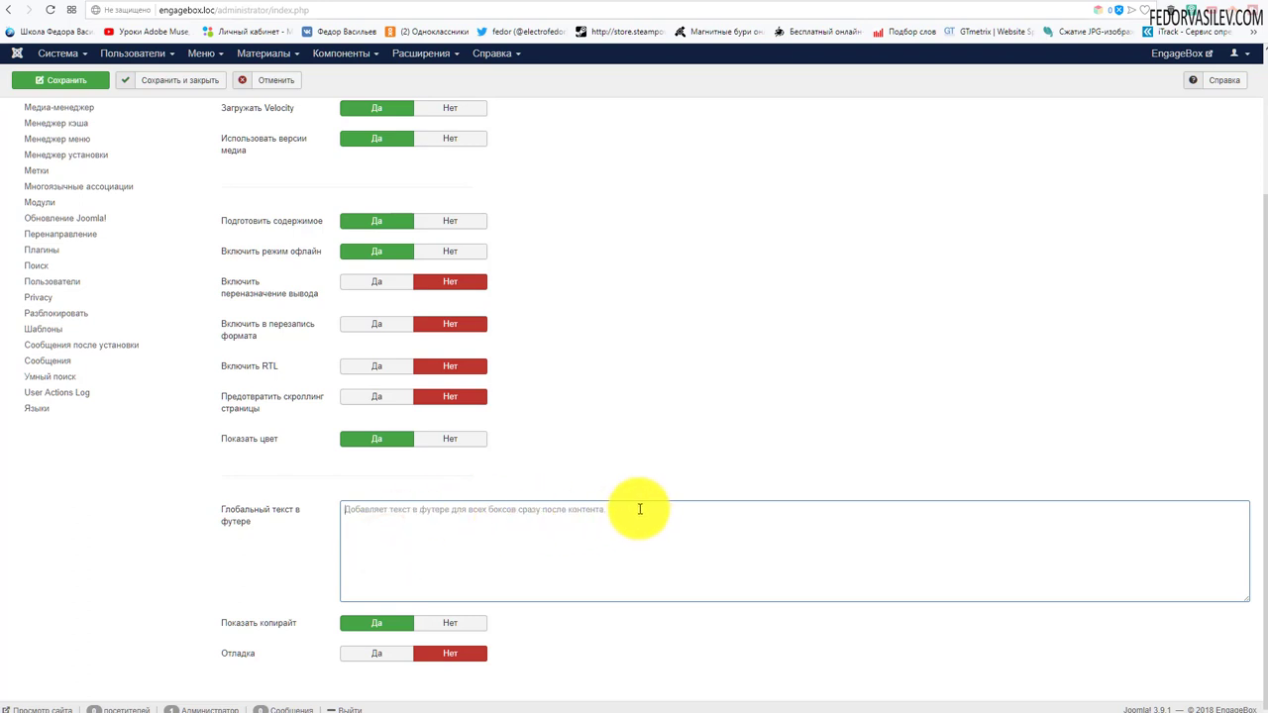
- Set the Показать копирайт option to Нет in the General settings
{"action": "mouse_move", "coordinate": [274, 629]}
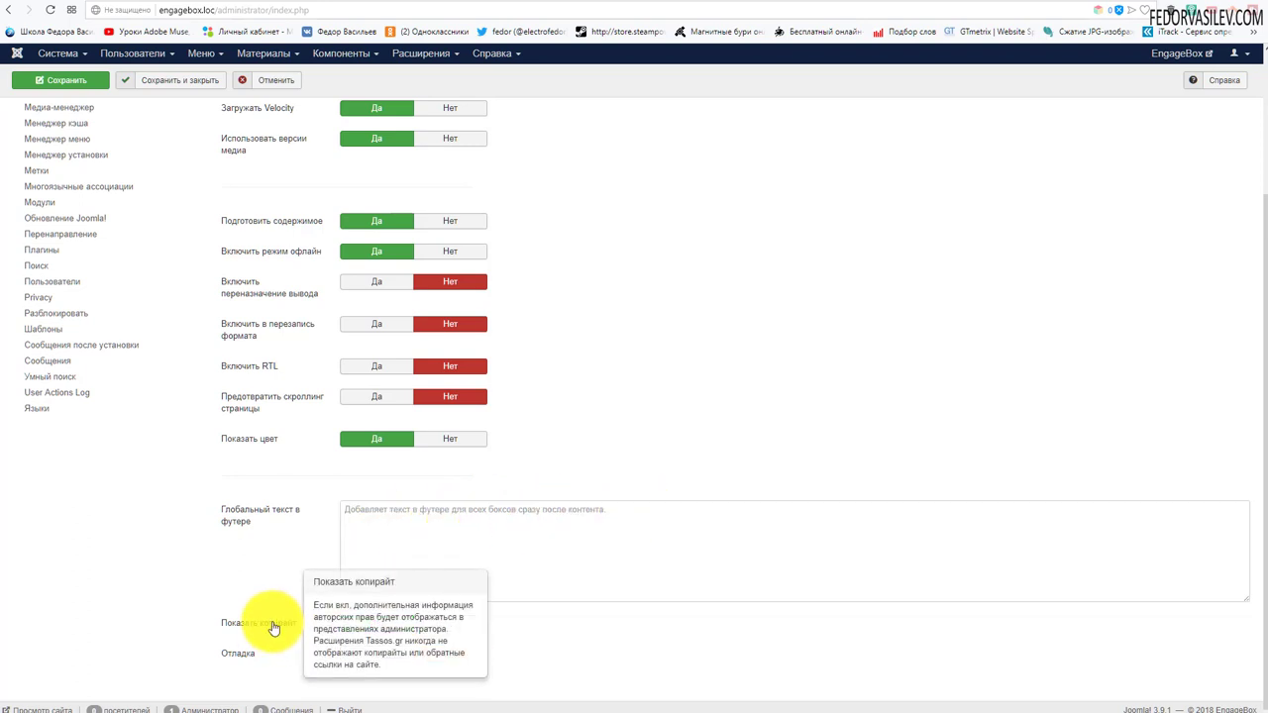
{"action": "left_click", "coordinate": [439, 623]}
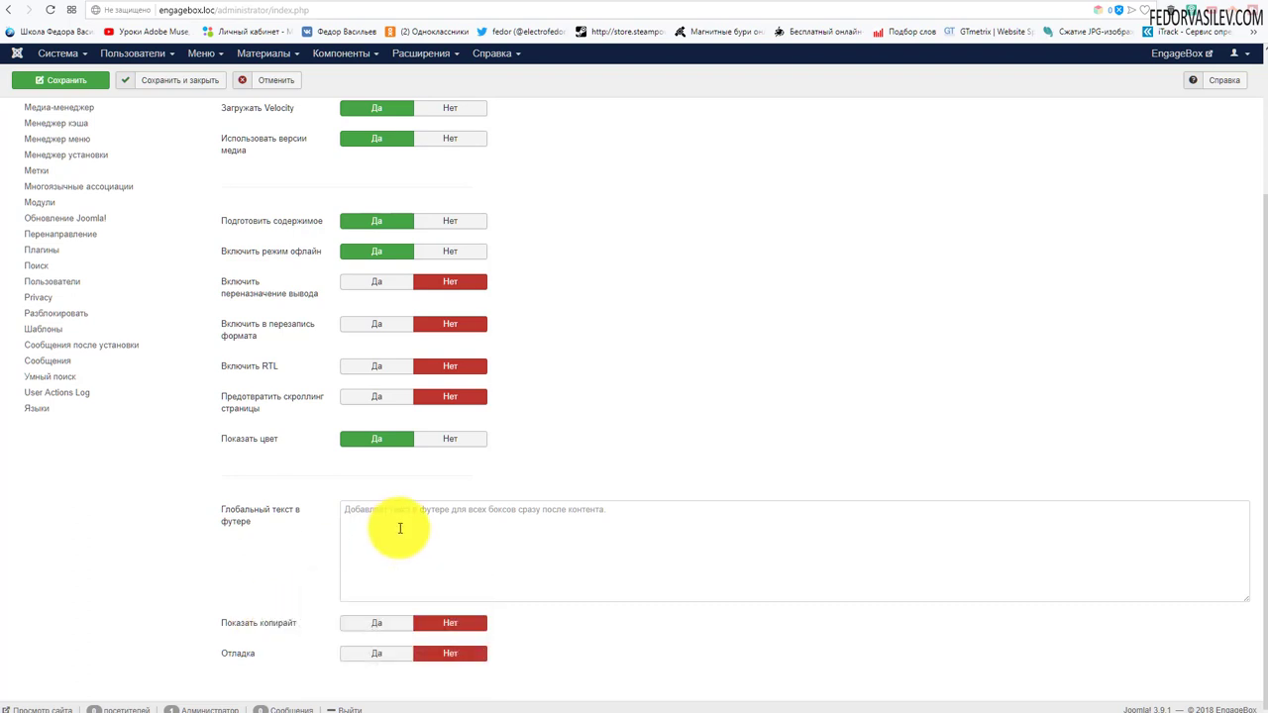
{"action": "mouse_move", "coordinate": [242, 664]}
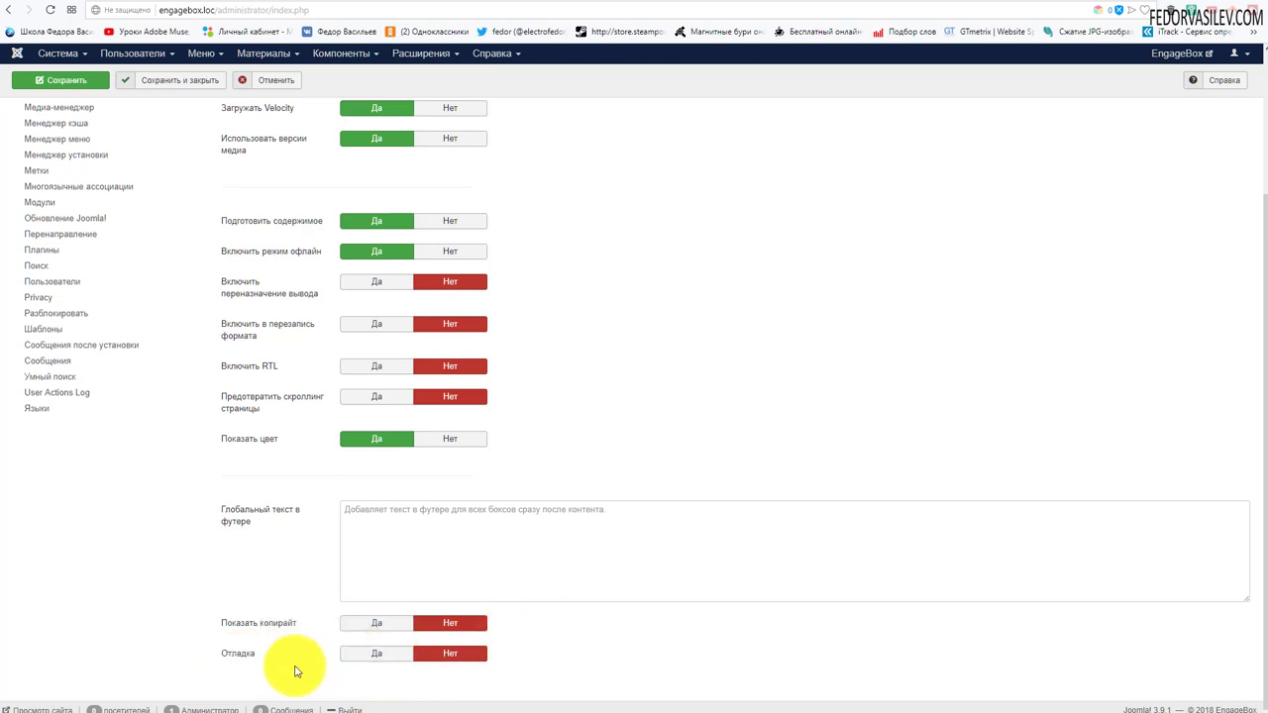
{"action": "left_click", "coordinate": [378, 654]}
{"action": "mouse_move", "coordinate": [245, 662]}
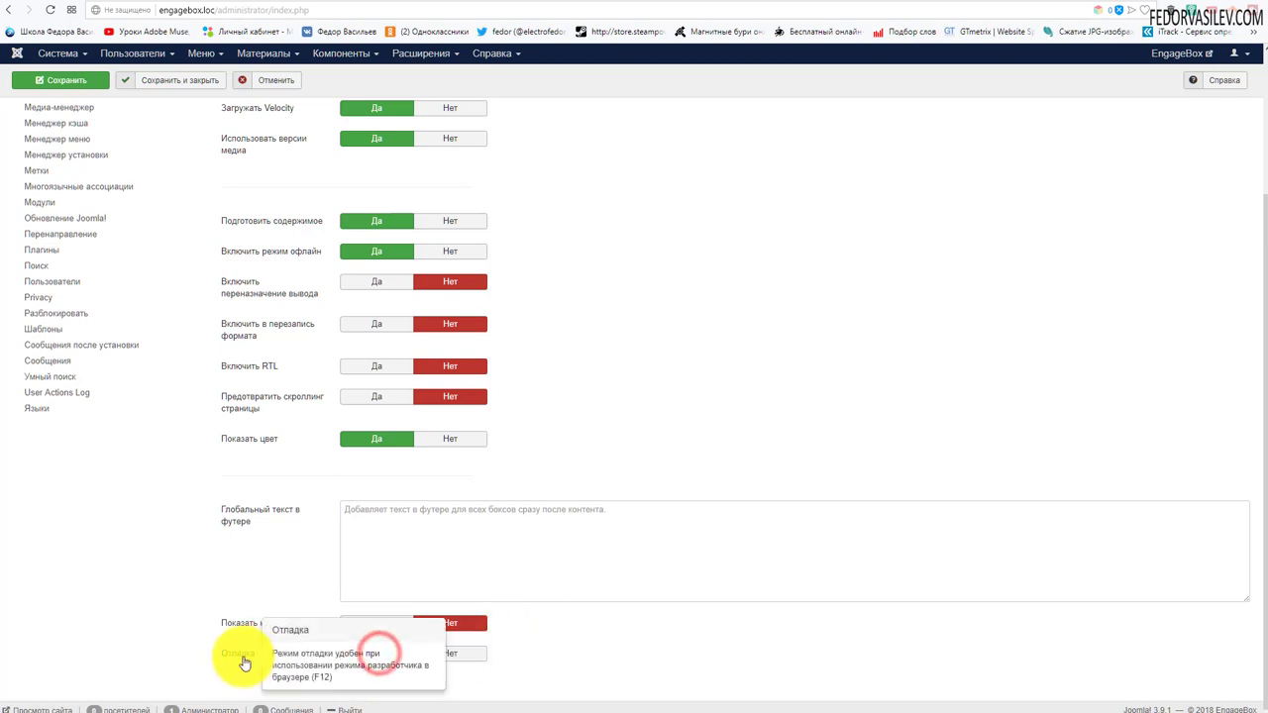
{"action": "left_click", "coordinate": [463, 655]}
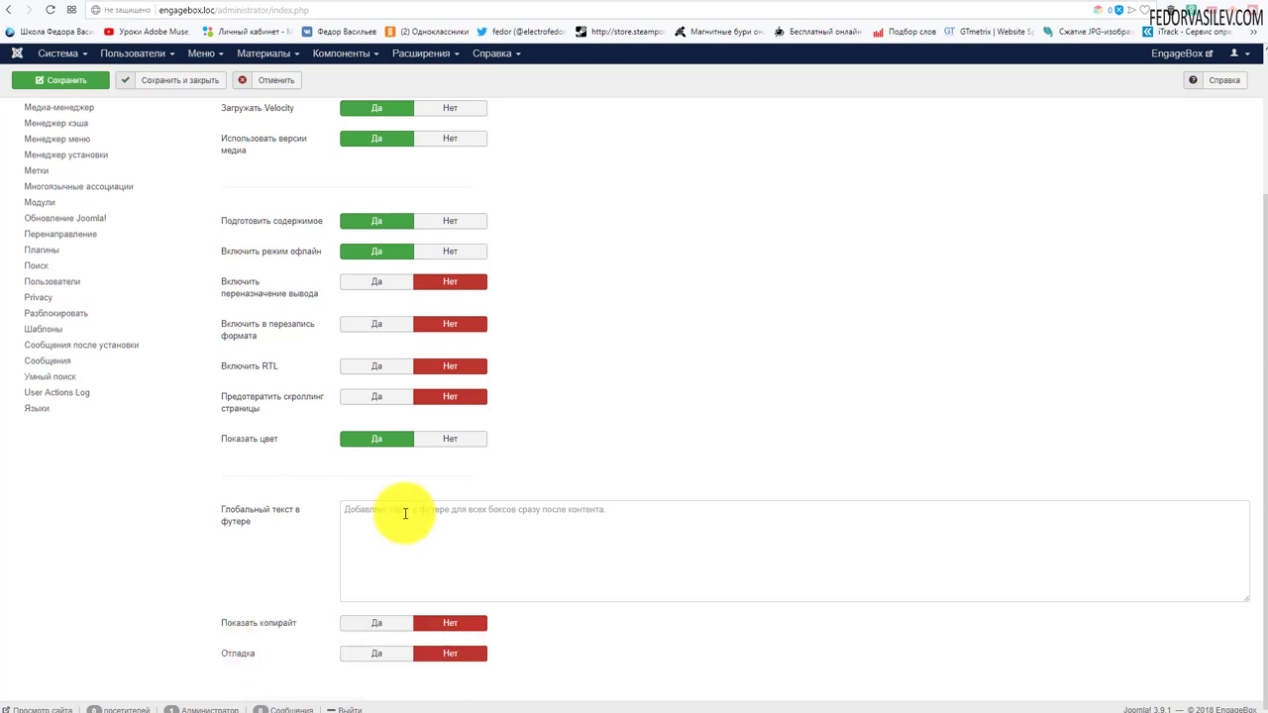
- Examine the access permissions for user groups and the Advanced statistics settings, including the choices for Максимум дней
{"action": "scroll", "coordinate": [405, 512], "scroll_direction": "up", "scroll_amount": 2}
{"action": "mouse_move", "coordinate": [314, 337]}
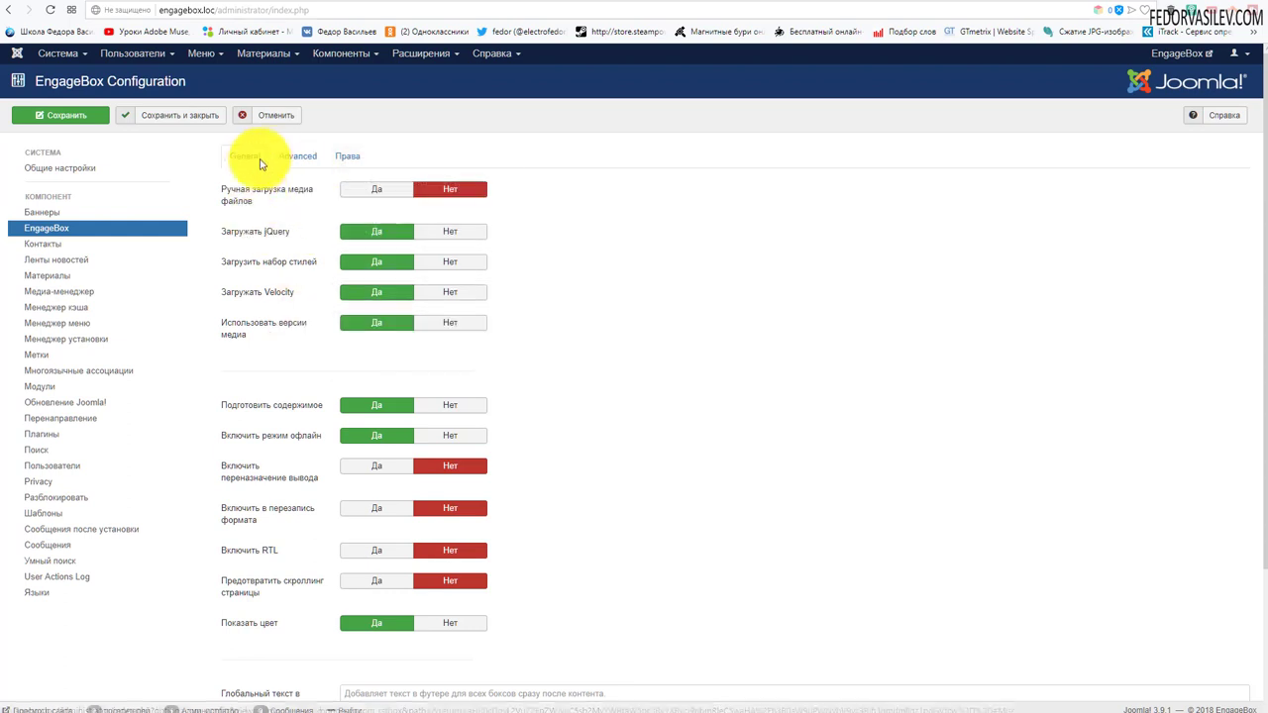
{"action": "left_click", "coordinate": [345, 159]}
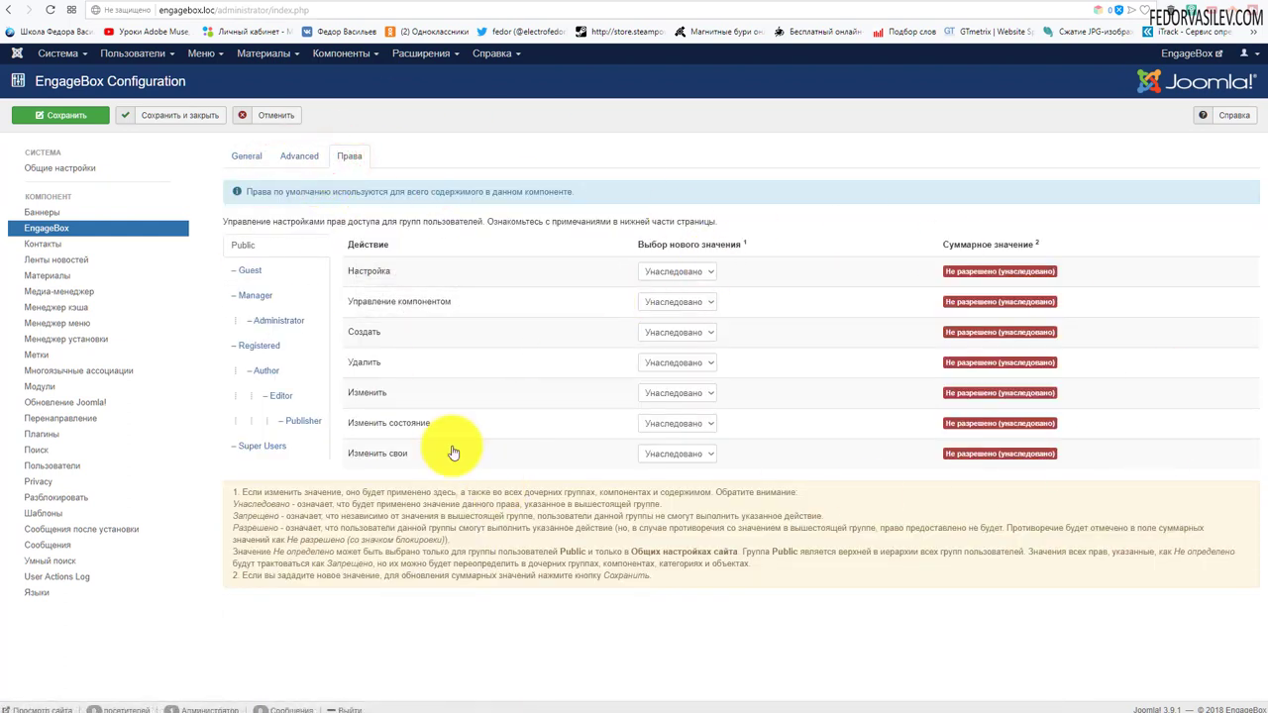
{"action": "left_click", "coordinate": [311, 163]}
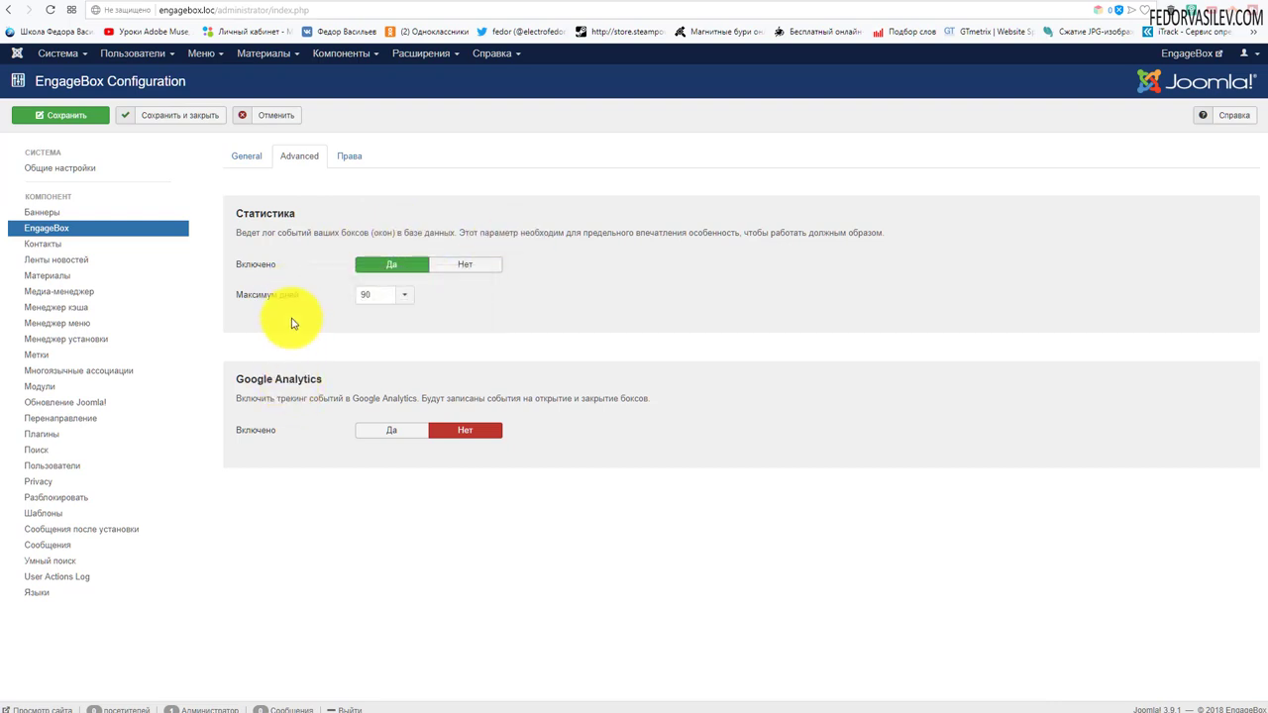
{"action": "mouse_move", "coordinate": [287, 299]}
{"action": "left_click", "coordinate": [403, 294]}
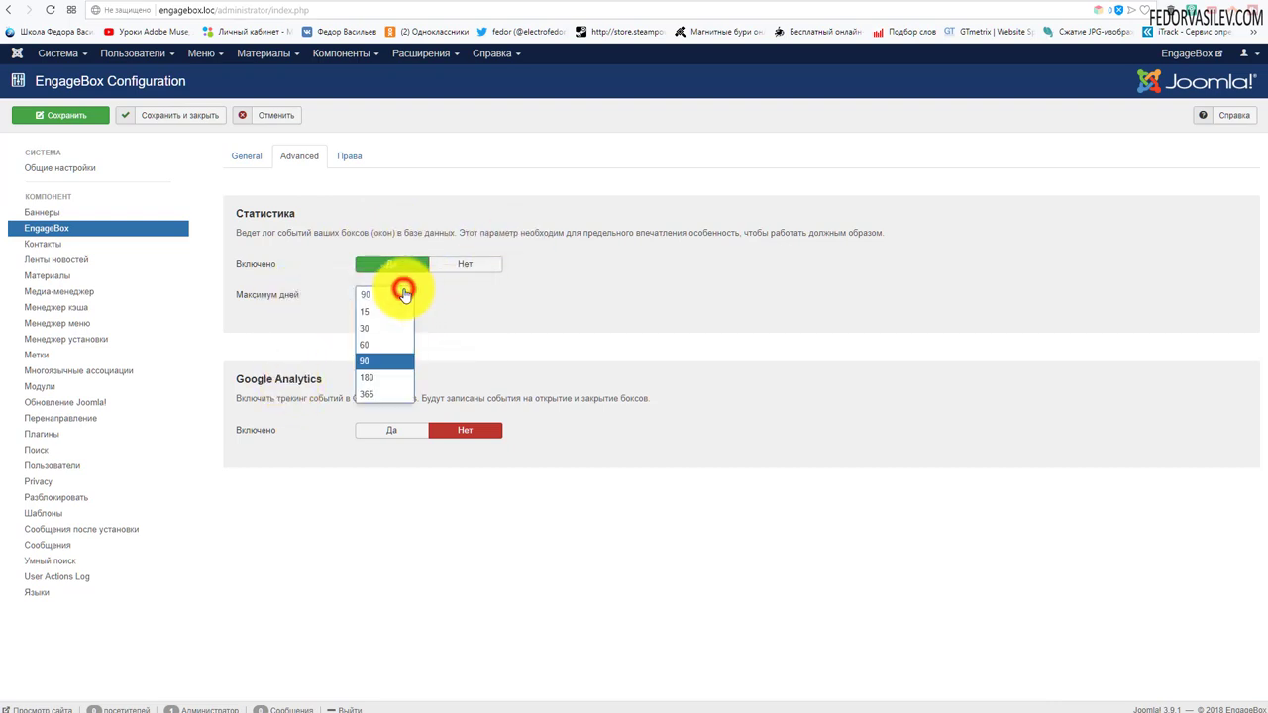
{"action": "left_click", "coordinate": [397, 378]}
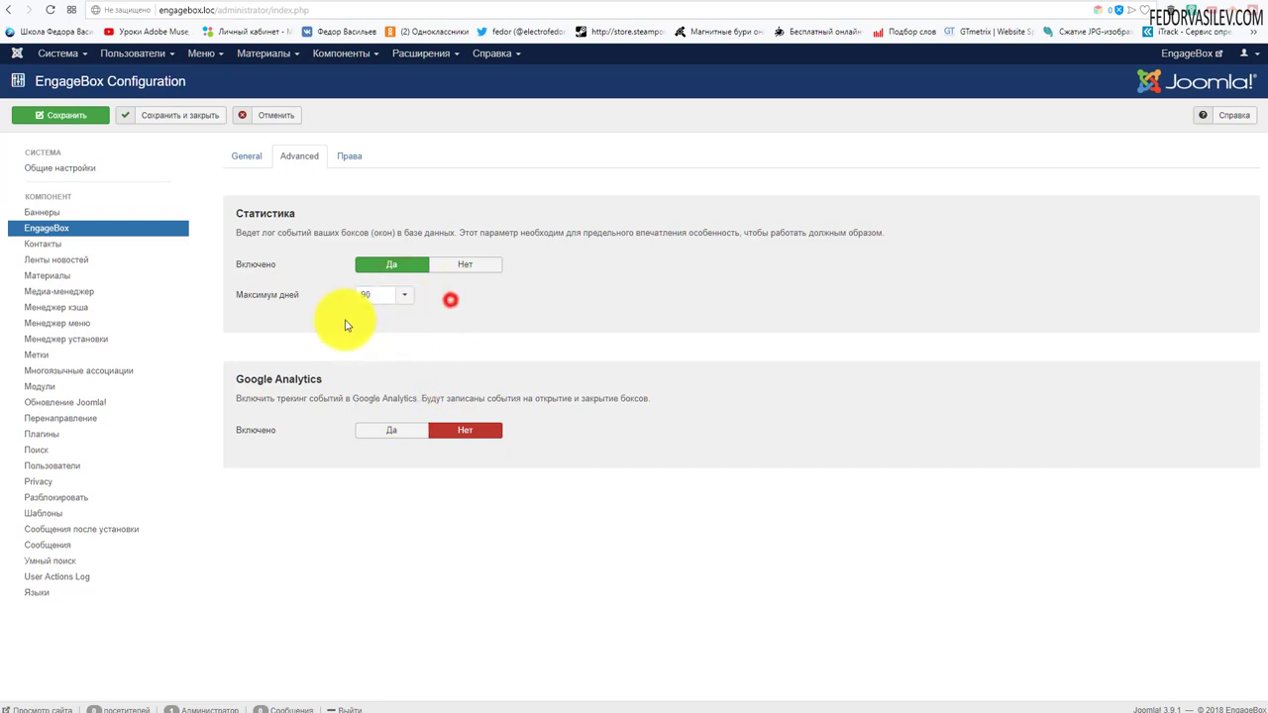
{"action": "mouse_move", "coordinate": [264, 301]}
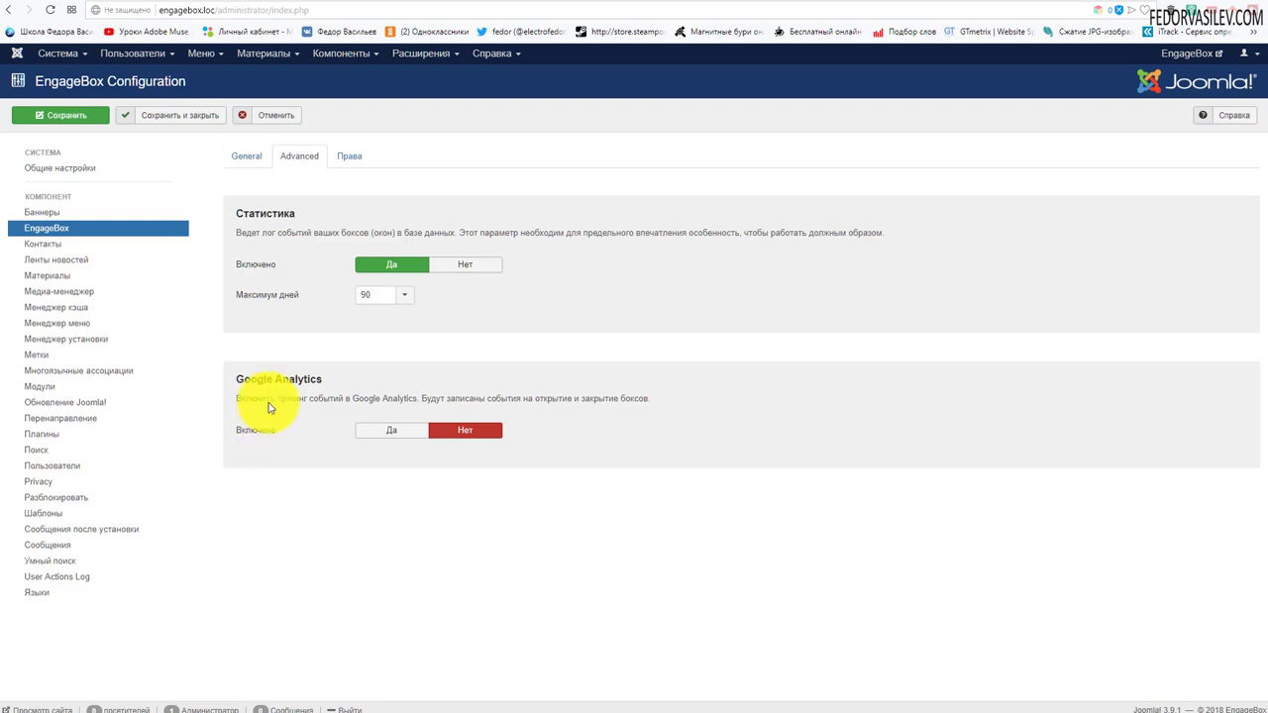
{"action": "left_click", "coordinate": [366, 430]}
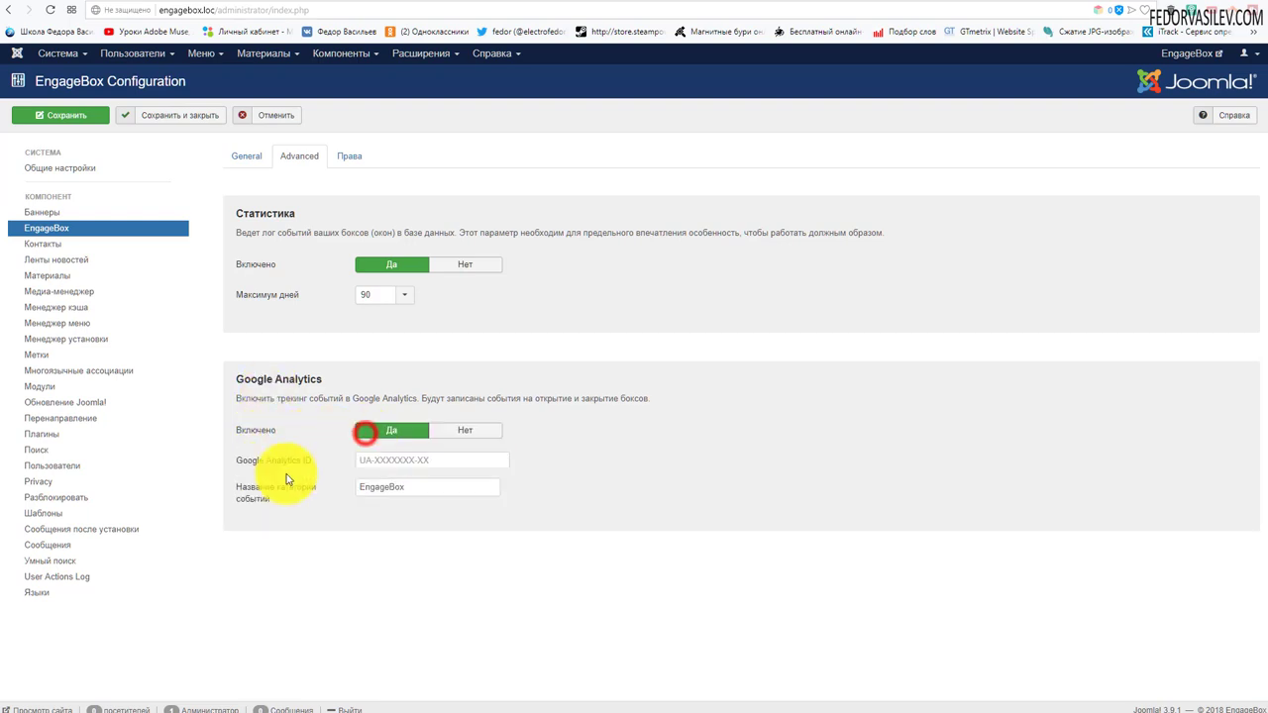
{"action": "left_click", "coordinate": [391, 459]}
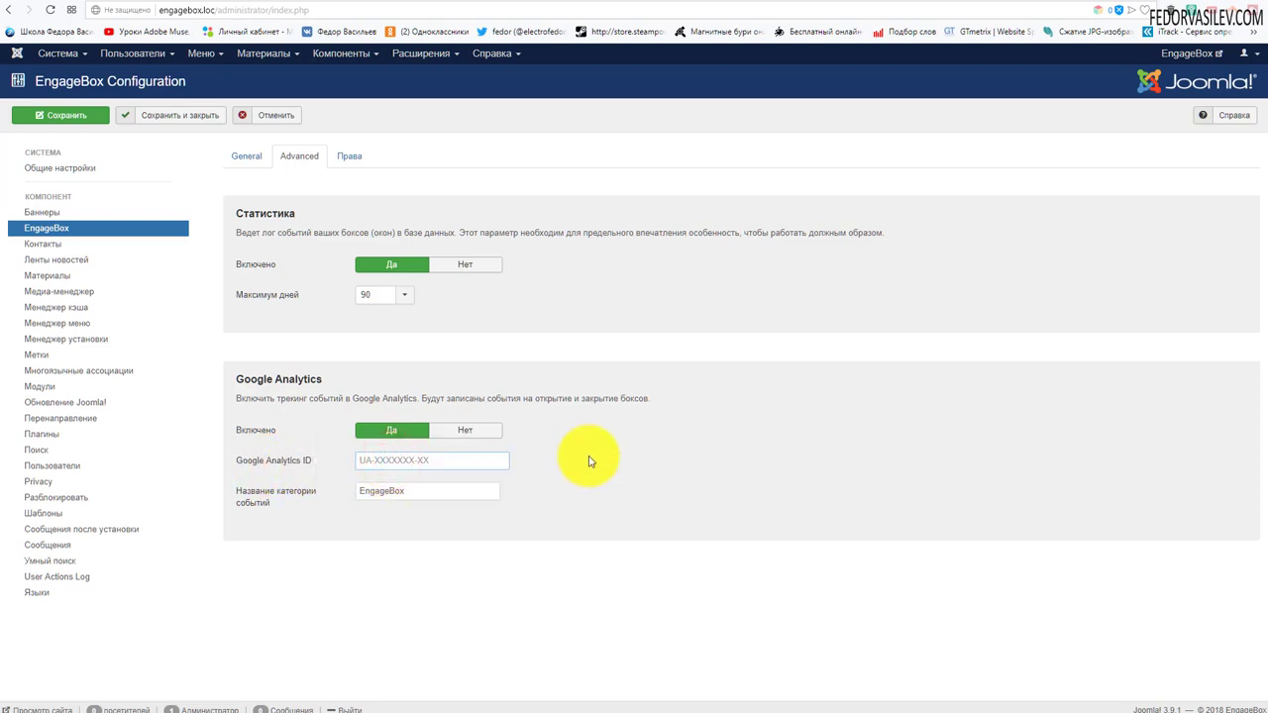
{"action": "left_click_drag", "start_coordinate": [410, 489], "coordinate": [343, 495]}
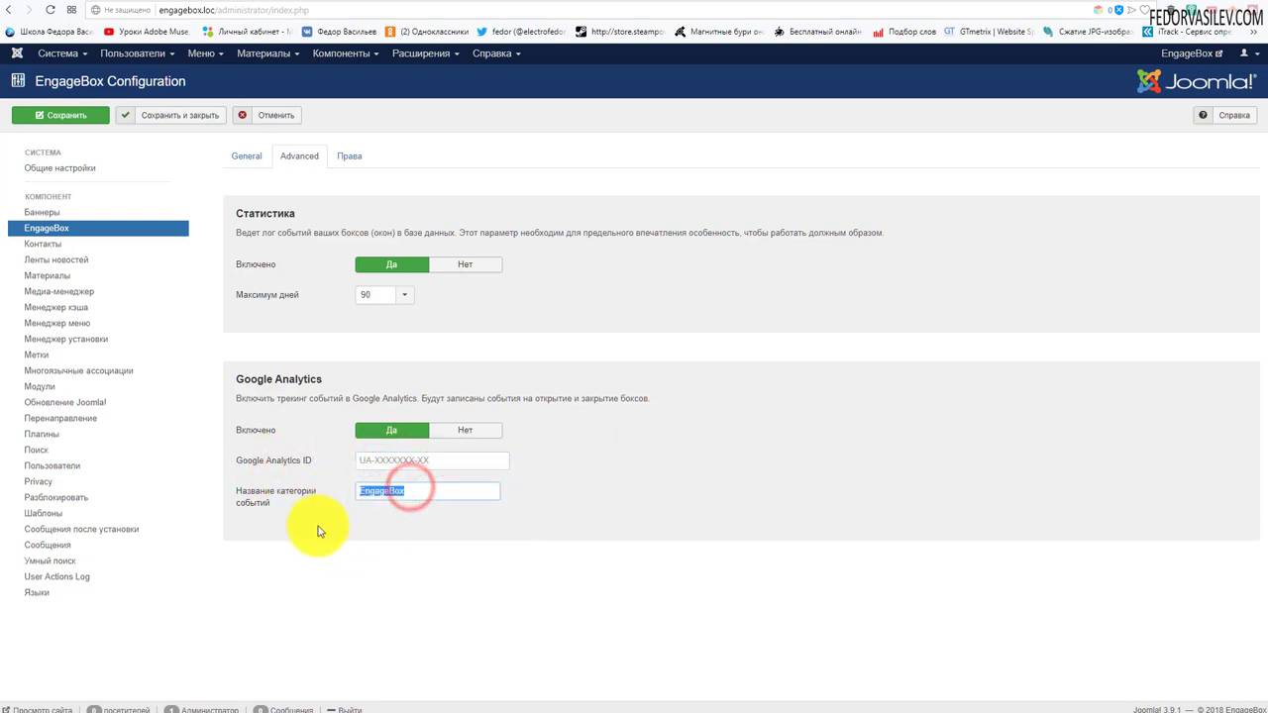
{"action": "left_click", "coordinate": [383, 487]}
{"action": "left_click", "coordinate": [419, 493]}
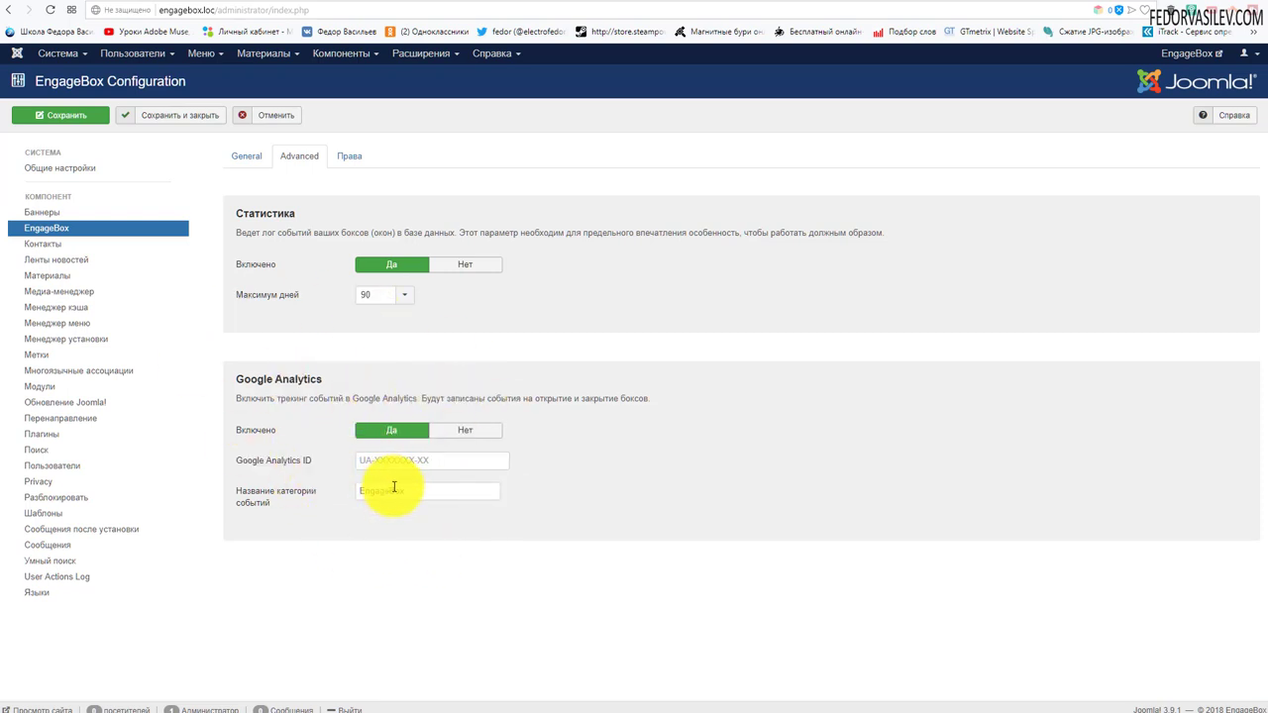
{"action": "left_click_drag", "start_coordinate": [419, 487], "coordinate": [346, 526]}
{"action": "left_click", "coordinate": [446, 428]}
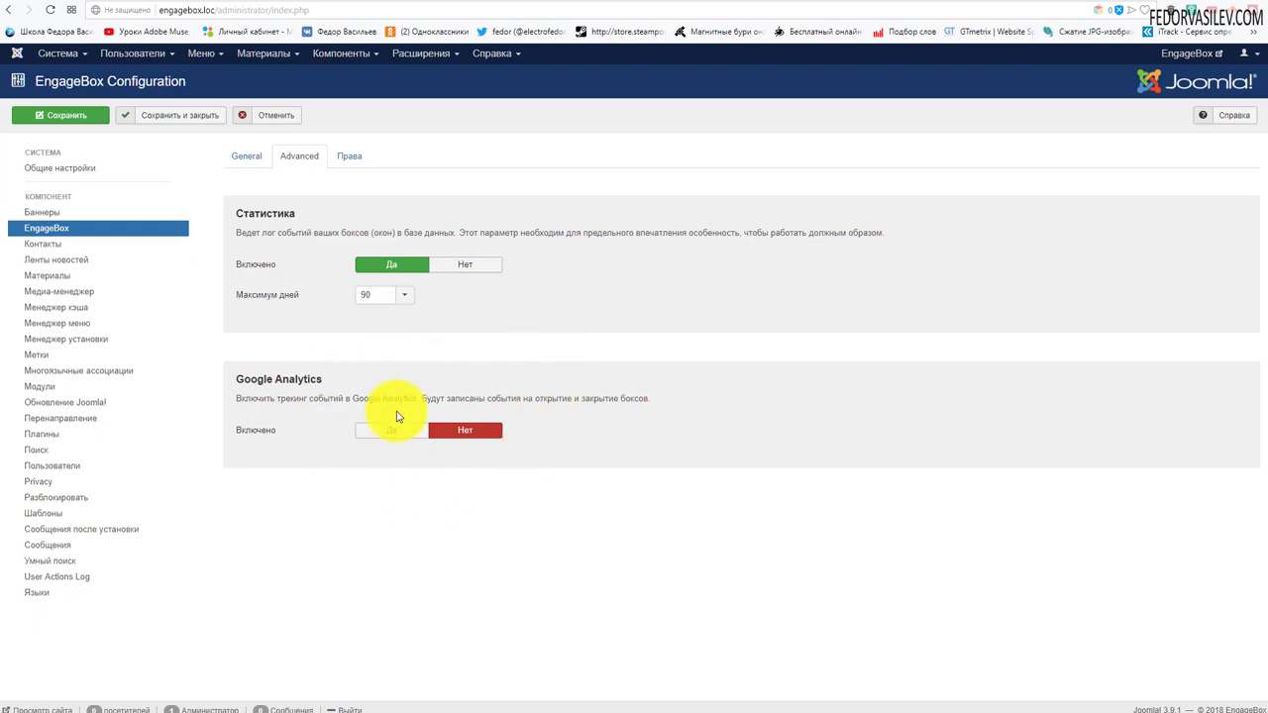
- Save the EngageBox configuration and close it to return to the list of boxes
{"action": "left_click", "coordinate": [199, 115]}
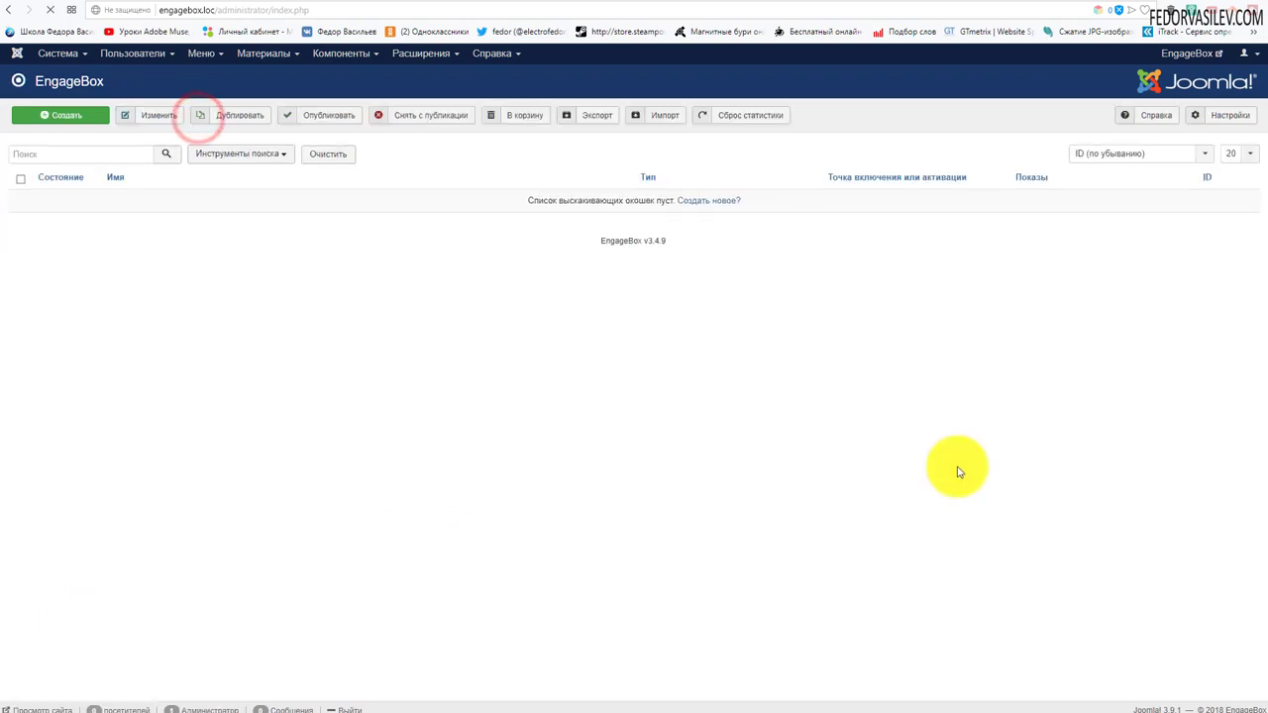